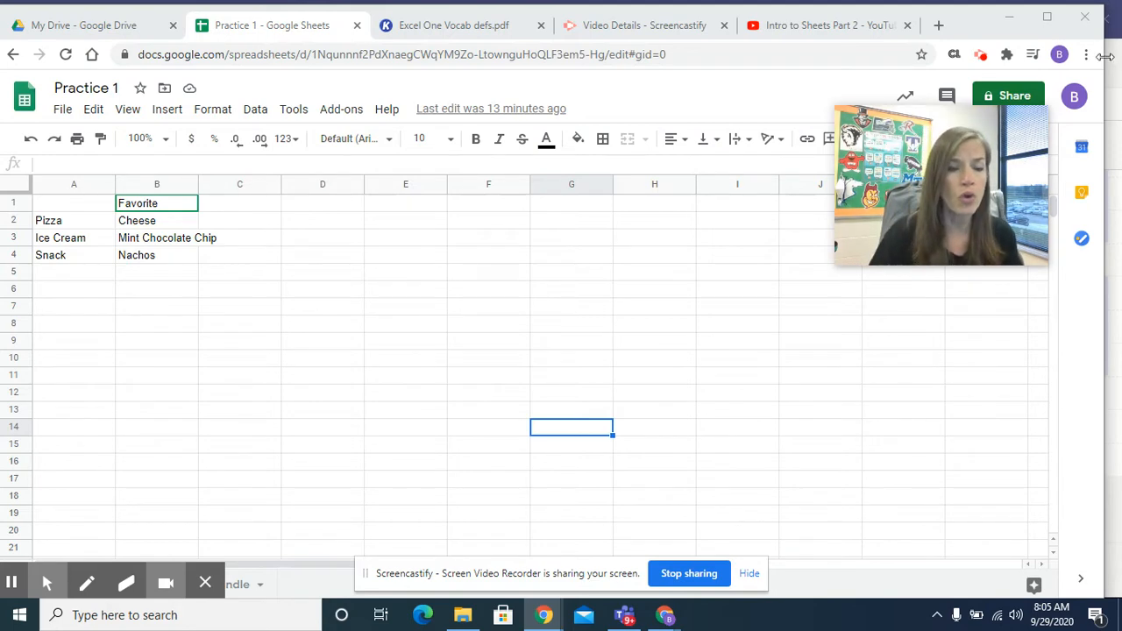
Insert one blank row above row 1 on the Practice sheet.
left_click(205, 584)
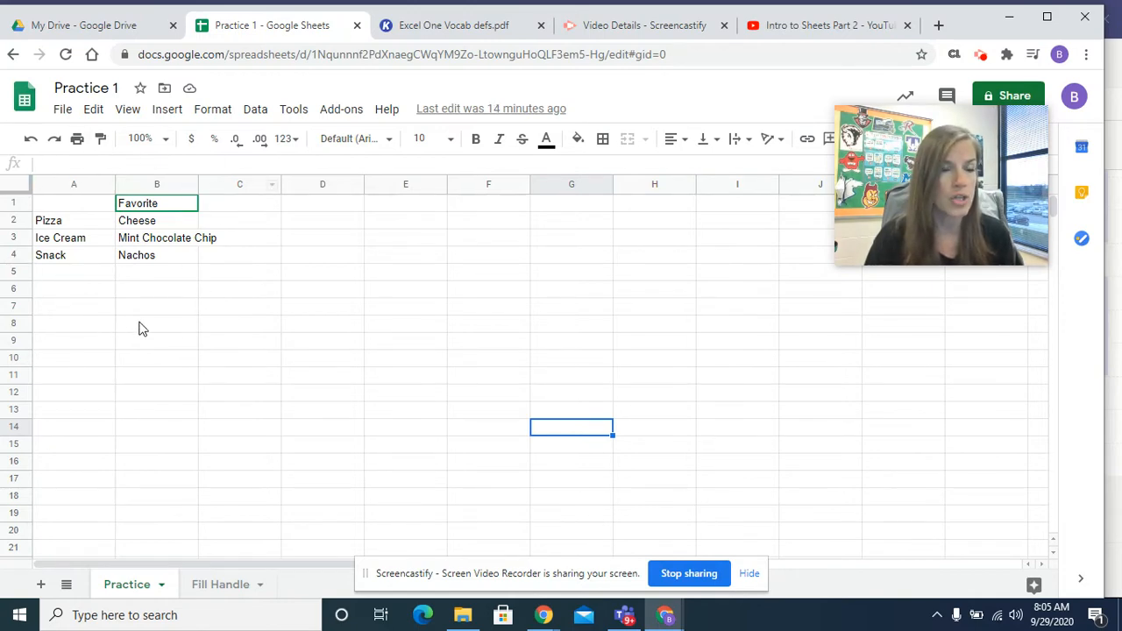
right_click(17, 205)
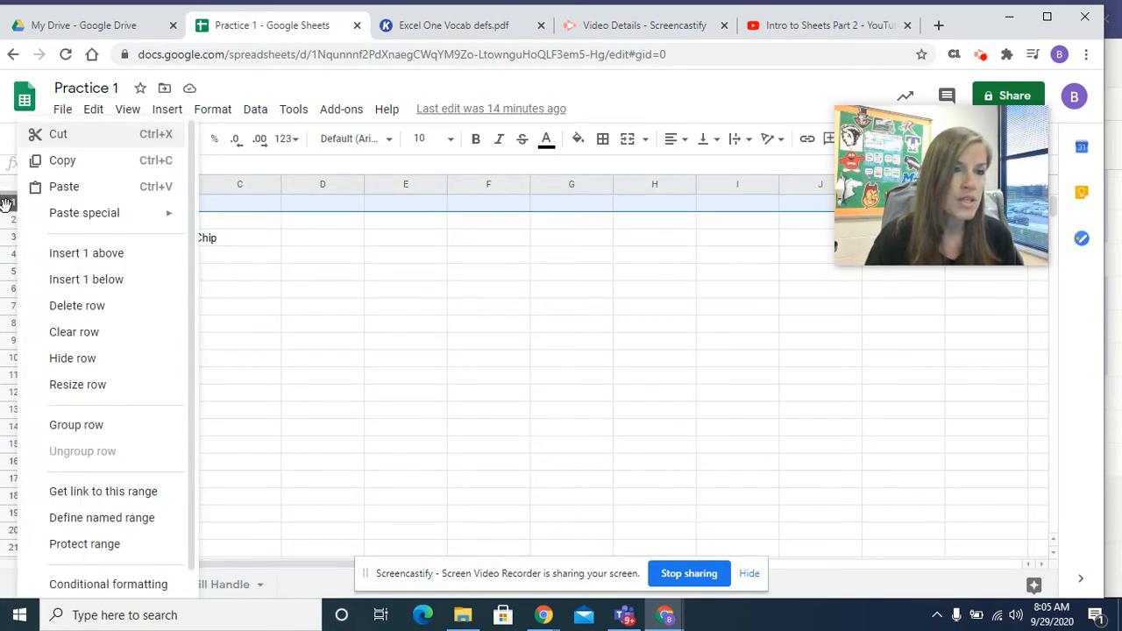
left_click(350, 318)
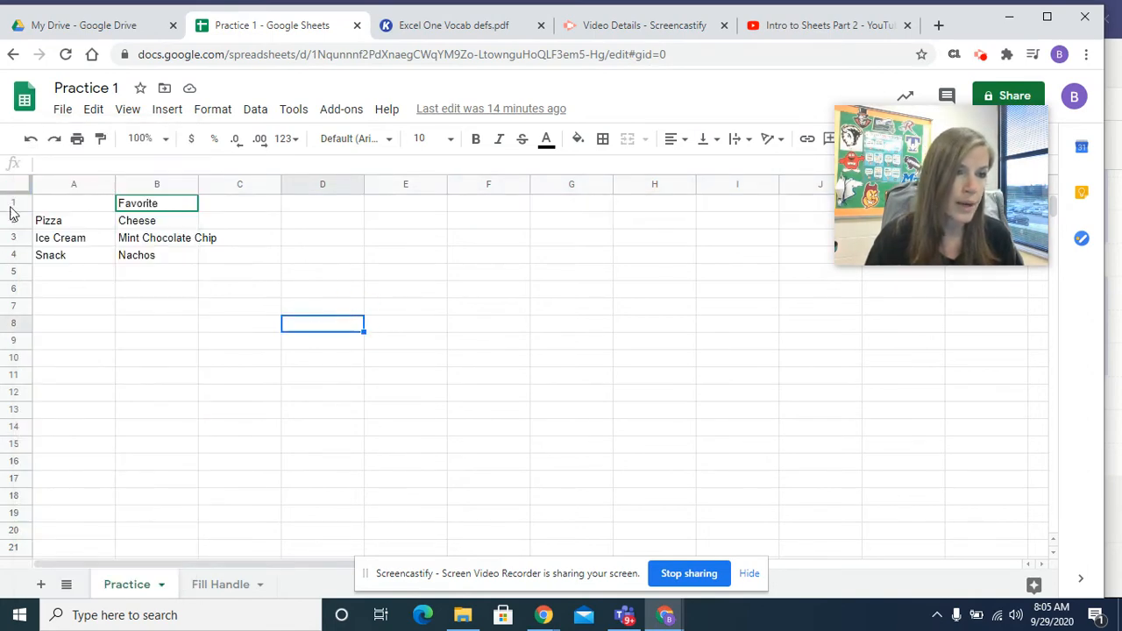
right_click(16, 202)
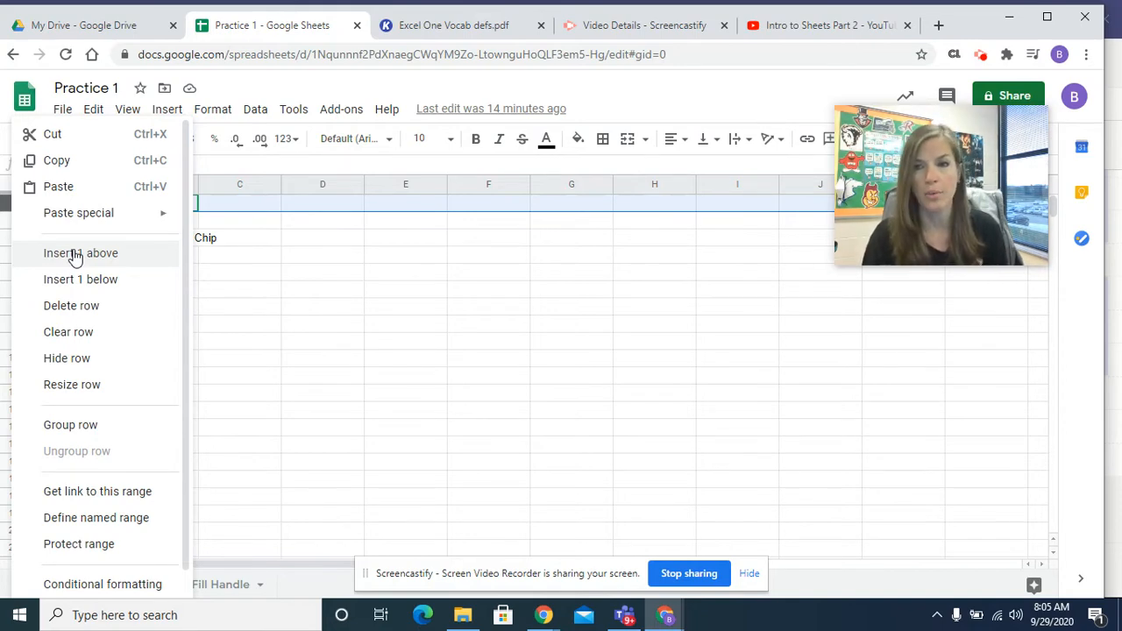
left_click(75, 255)
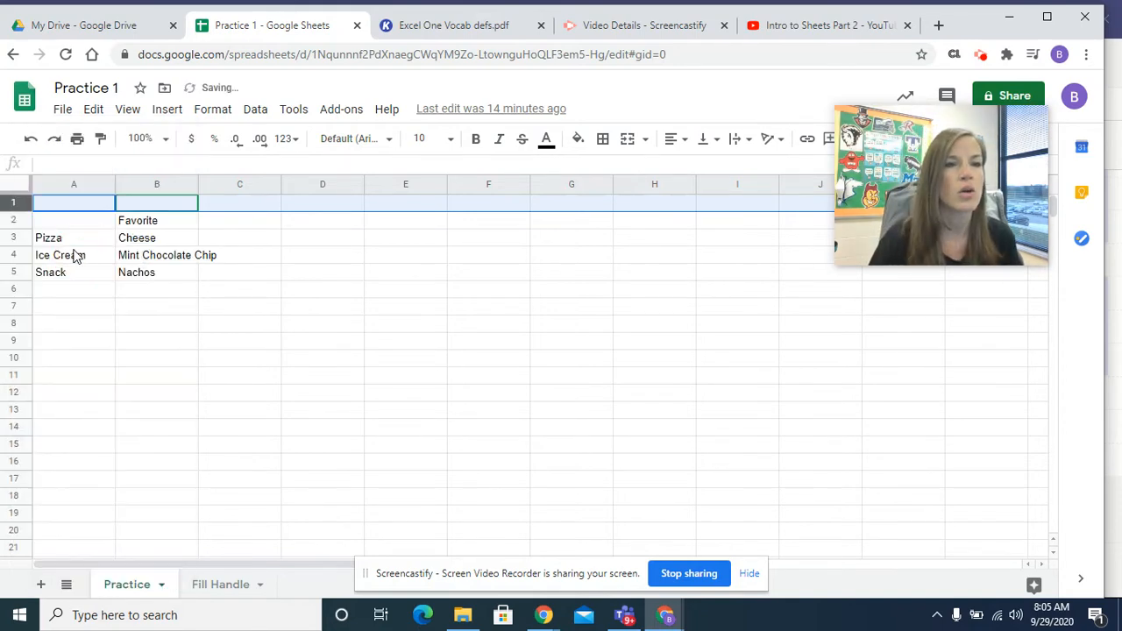
left_click(245, 237)
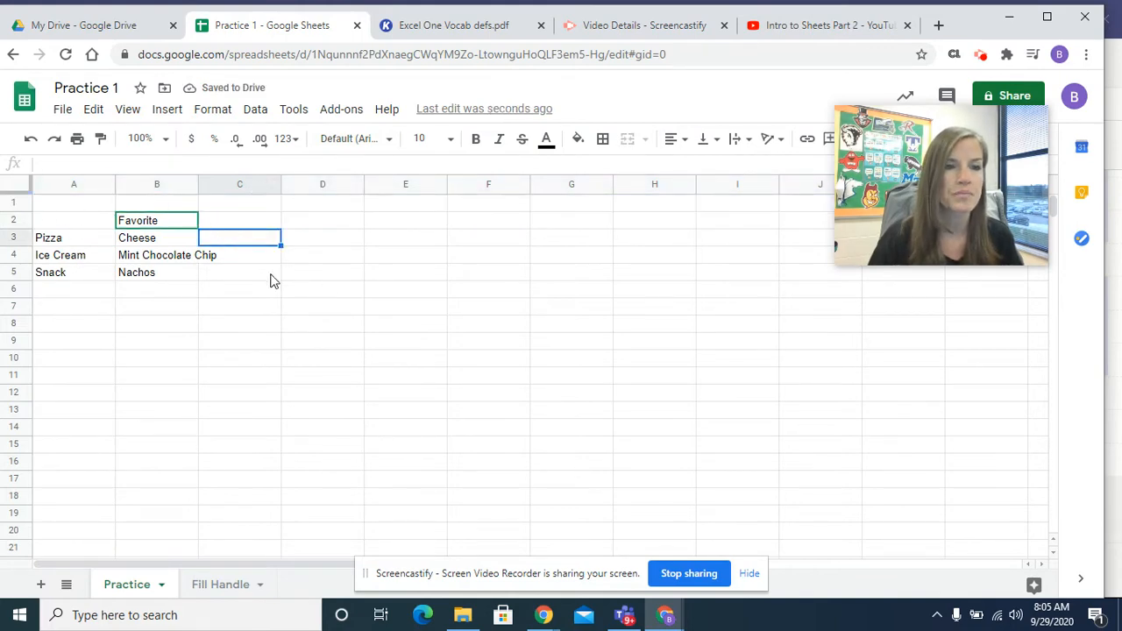
Merge cells A1 and B1 into a single cell above the favorites table.
left_click(90, 205)
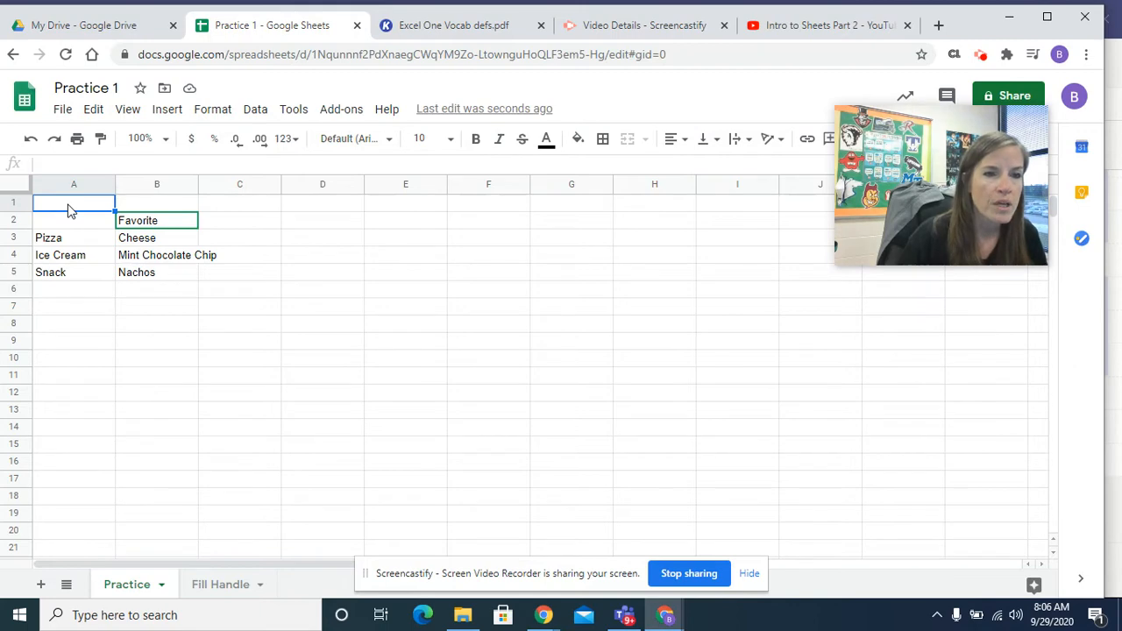
left_click_drag(70, 207, 161, 200)
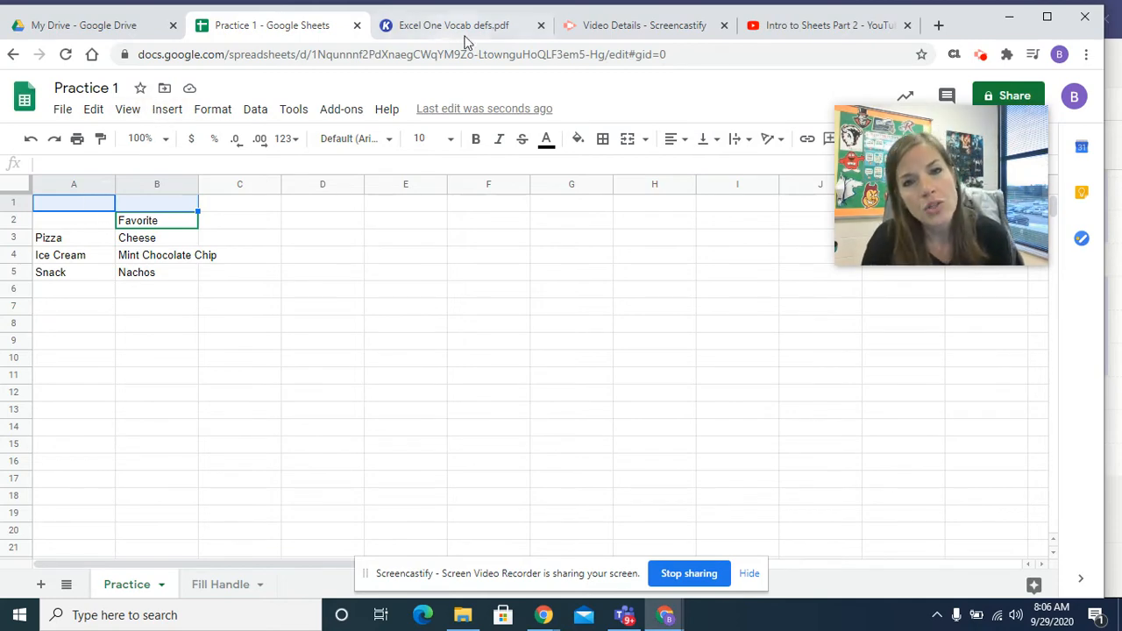
left_click(628, 145)
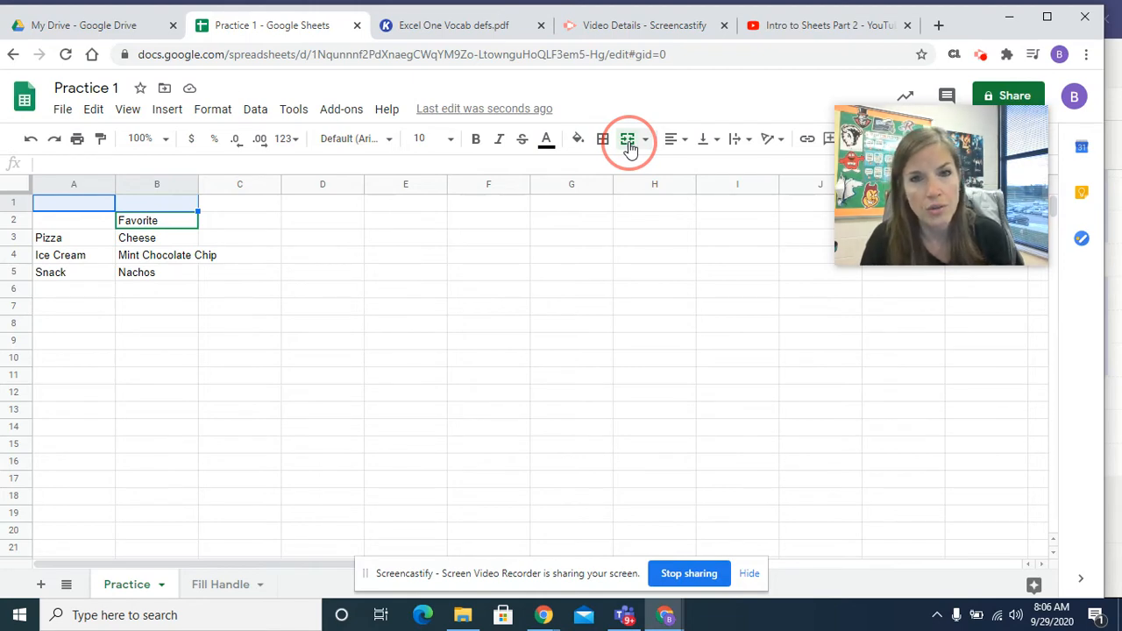
left_click(153, 202)
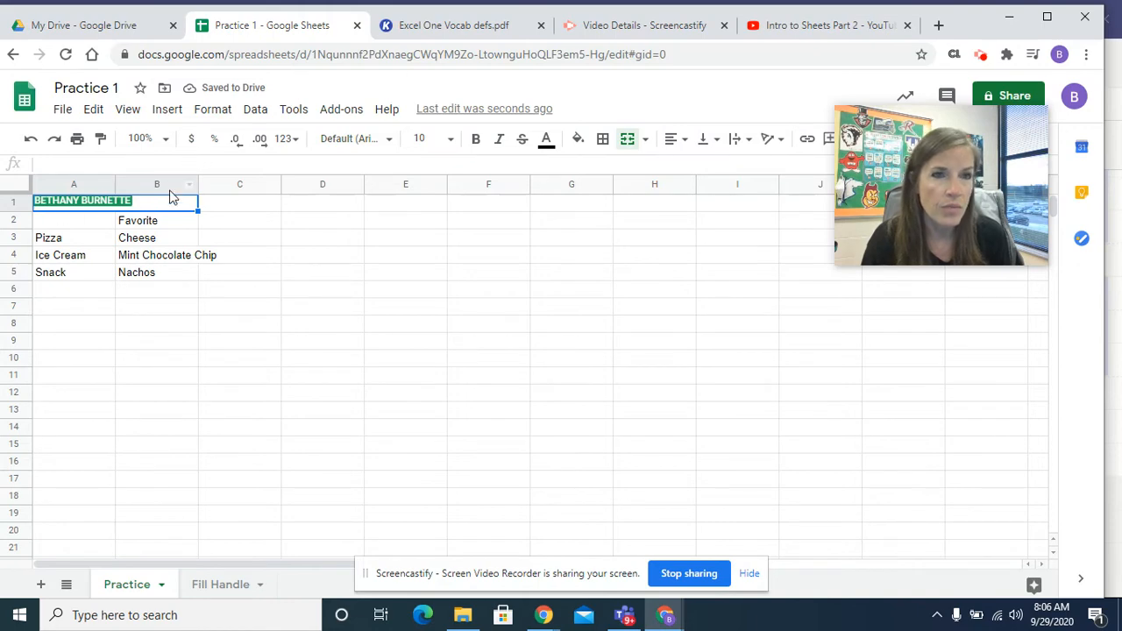
left_click(544, 615)
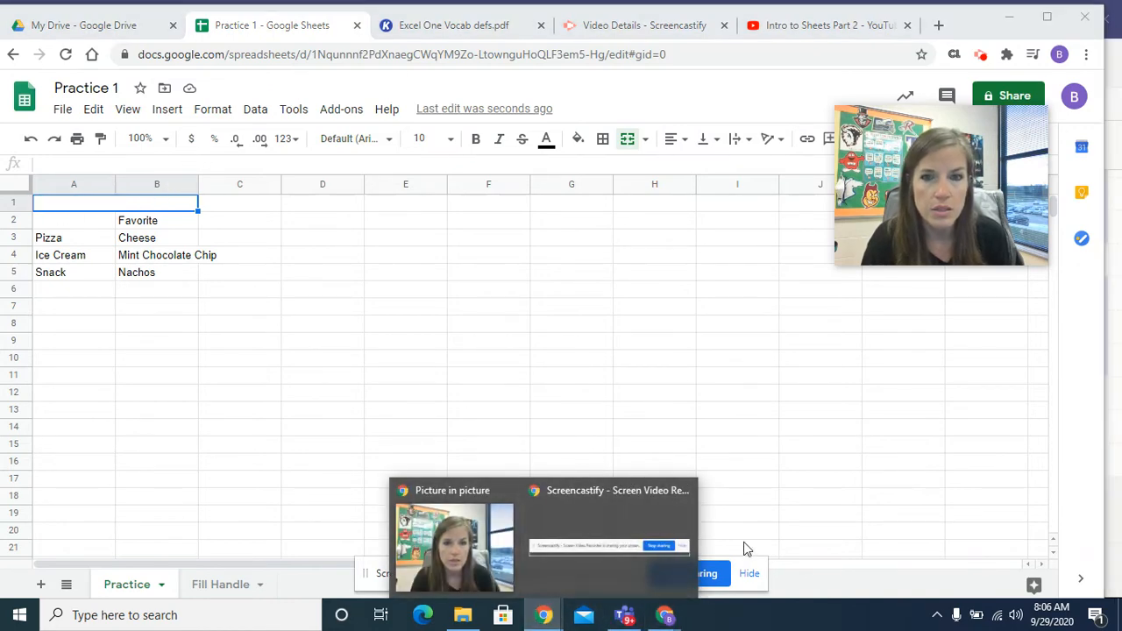
left_click(818, 547)
mouse_move(662, 618)
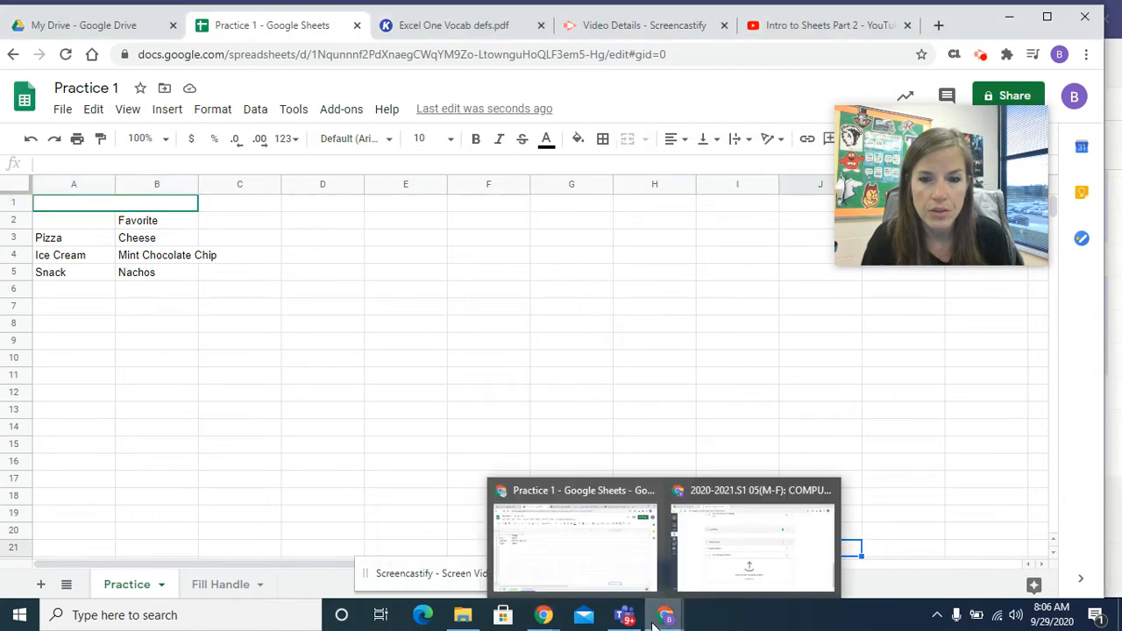
mouse_move(597, 576)
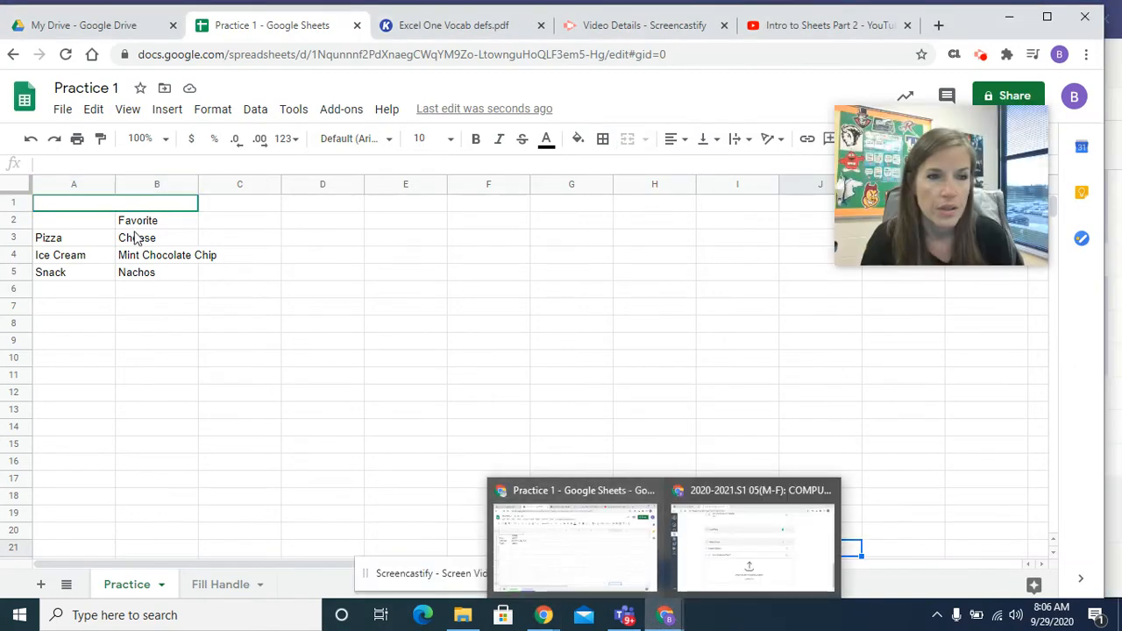
Enter "Title" in the merged cell A1:B1 and center it horizontally.
left_click(160, 207)
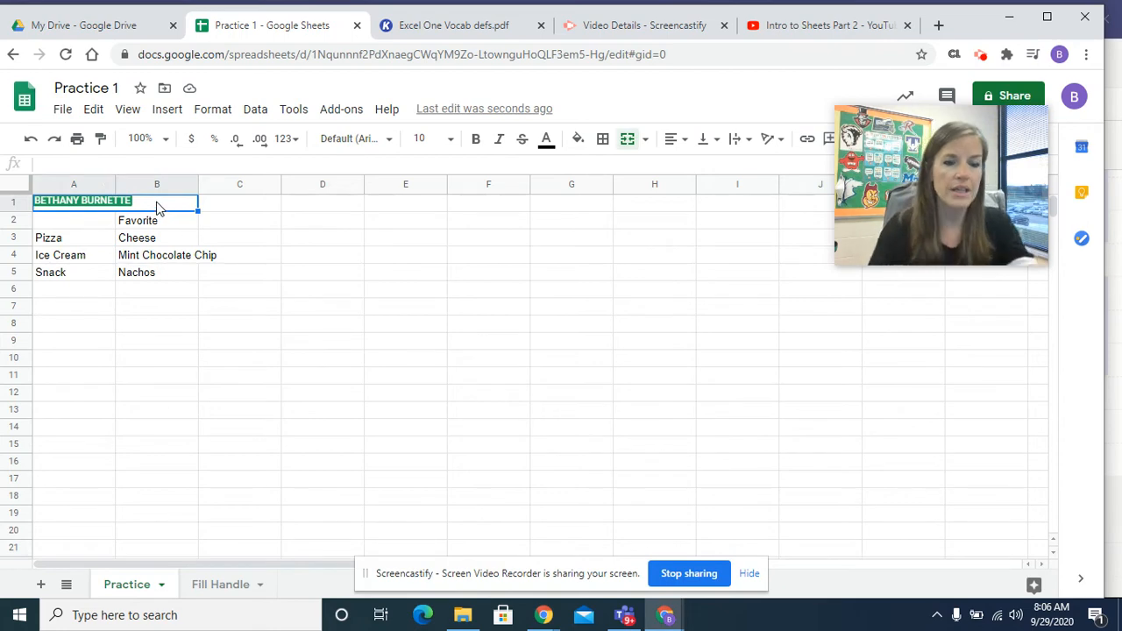
type("S")
key("BackSpace")
type("Title")
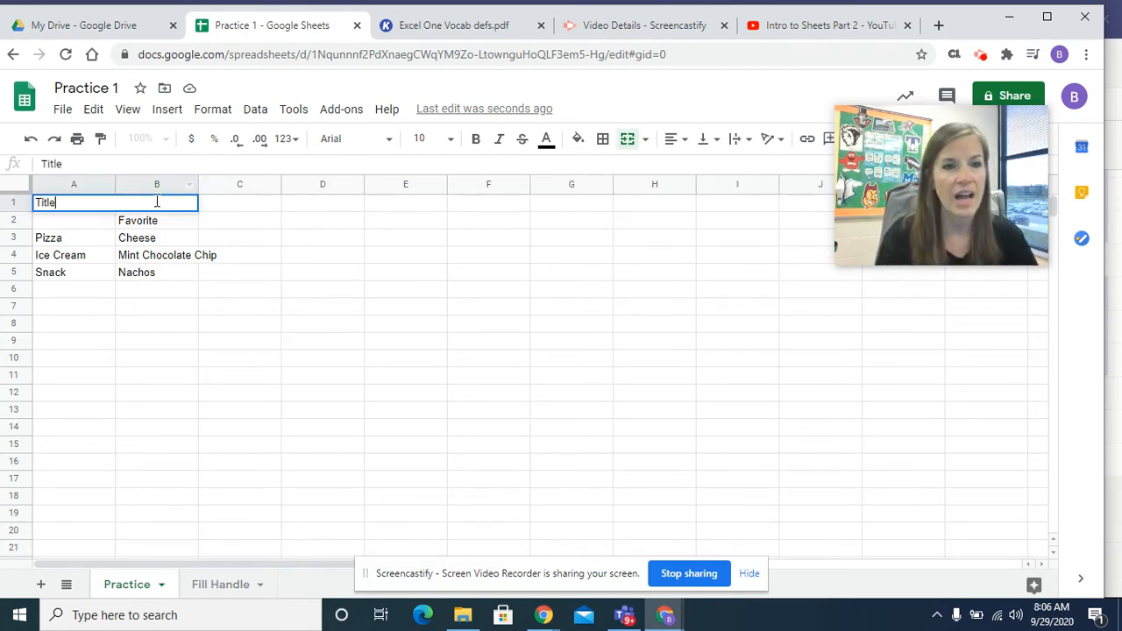
left_click(683, 143)
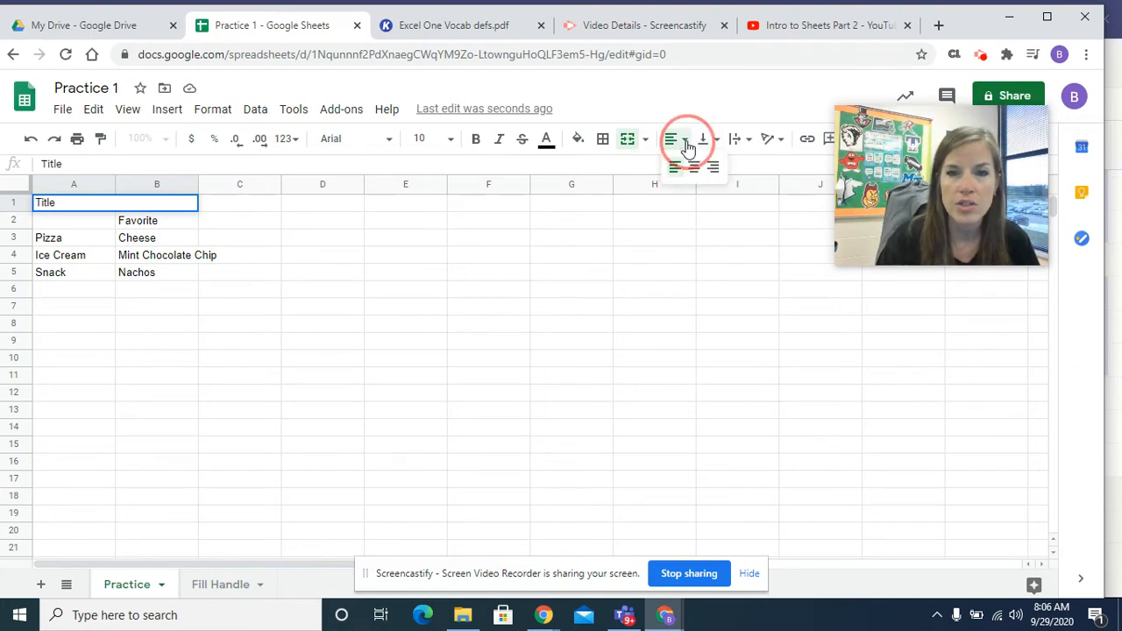
left_click(692, 167)
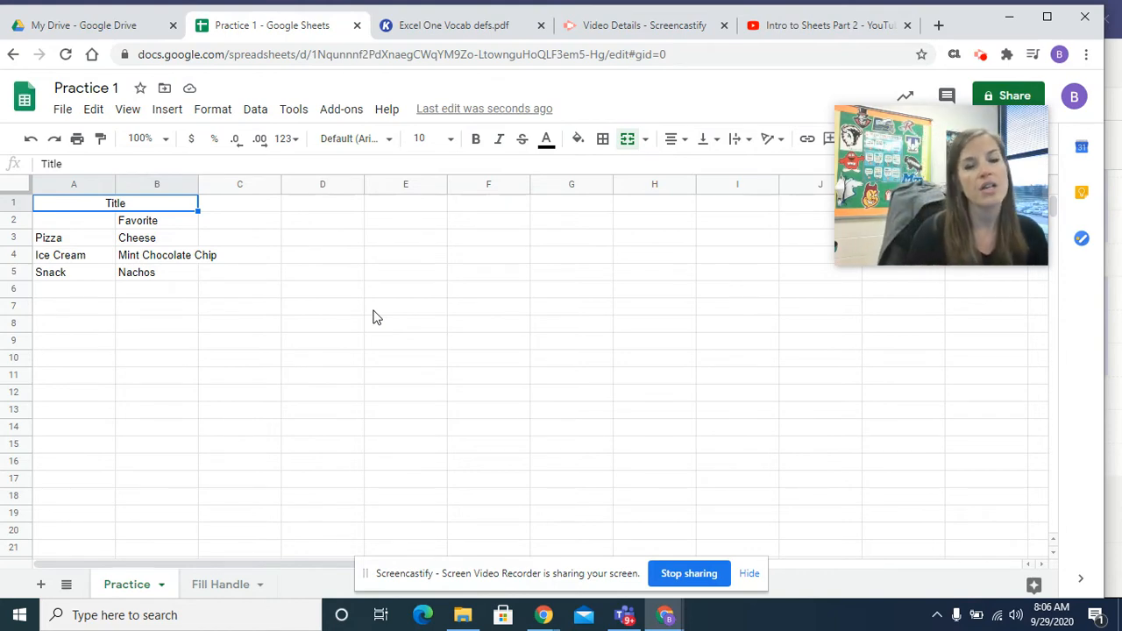
On the Fill Handle sheet, enter January in cell A1 and Monday in cell C1.
left_click(226, 591)
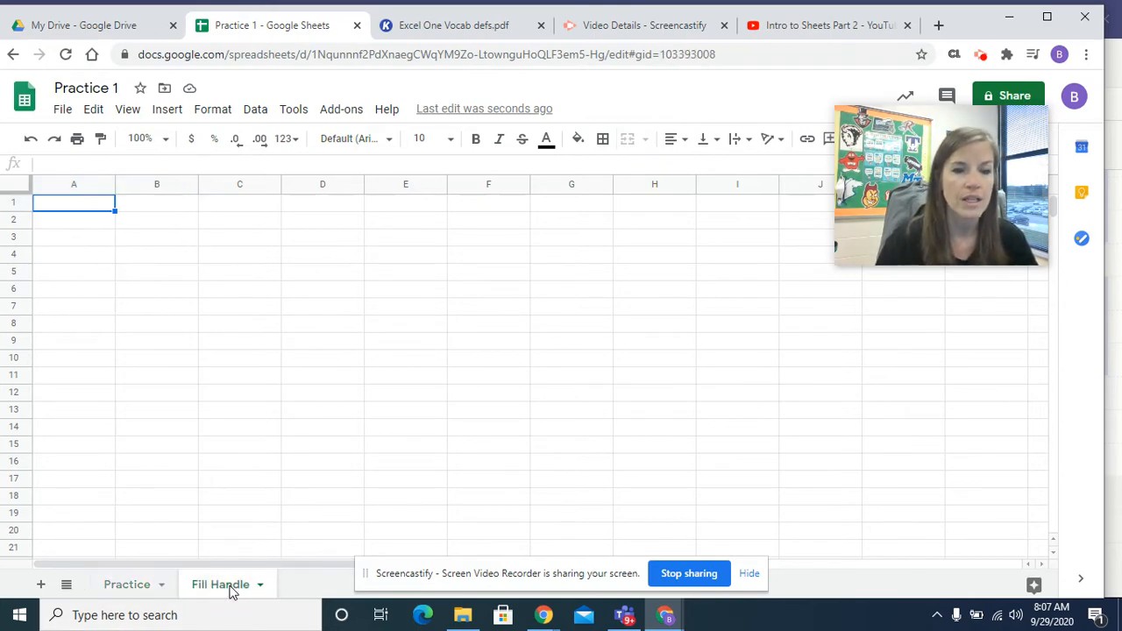
left_click(124, 588)
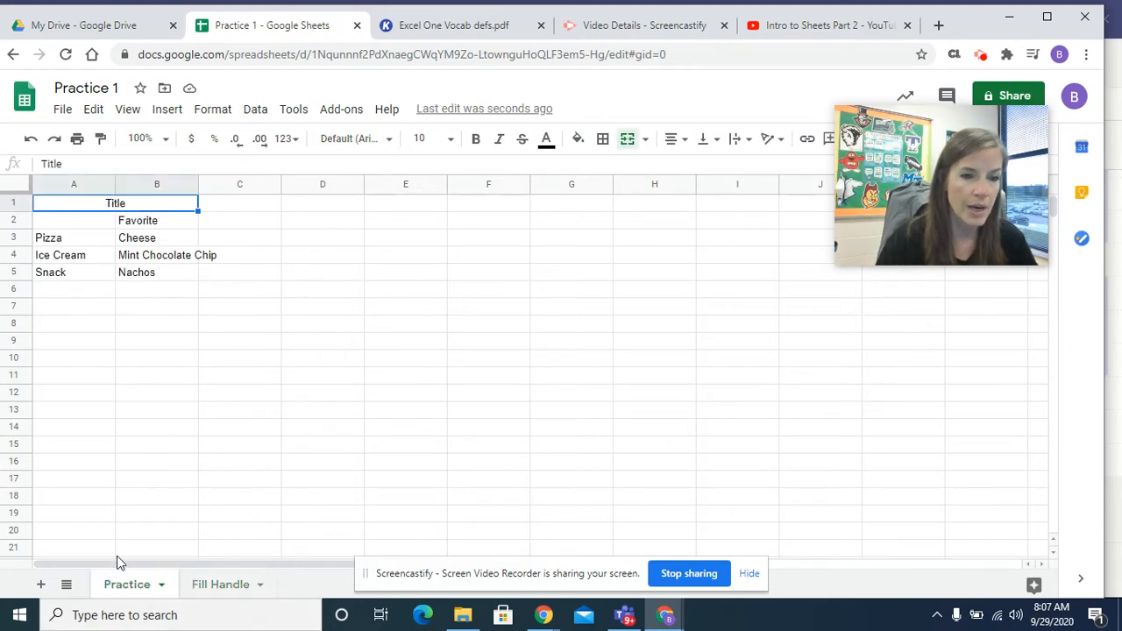
left_click(219, 589)
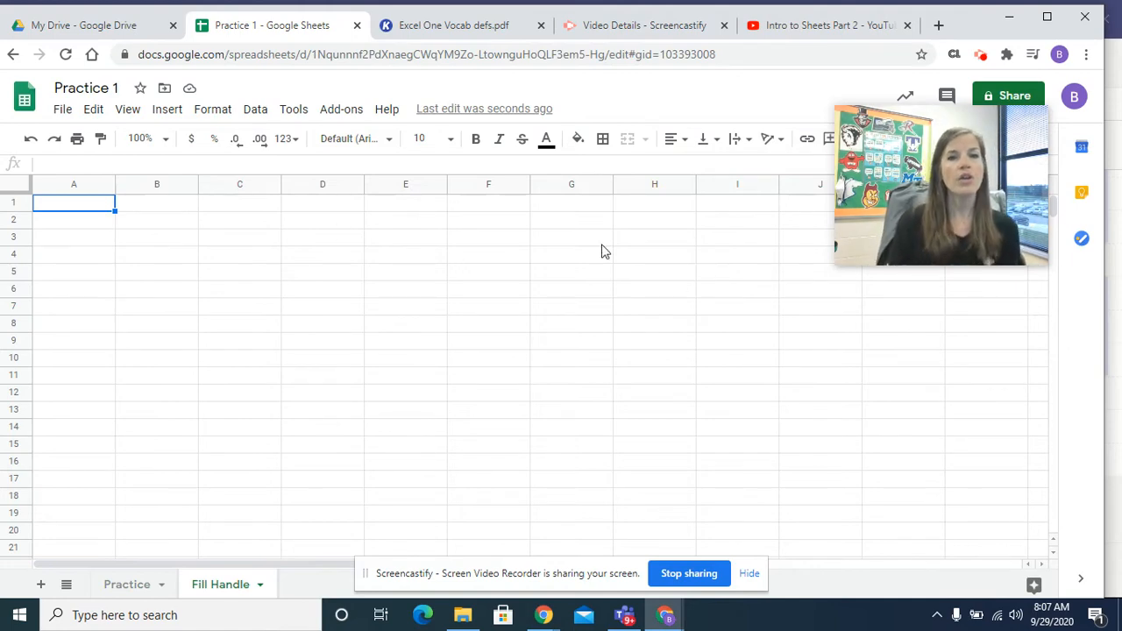
type("January")
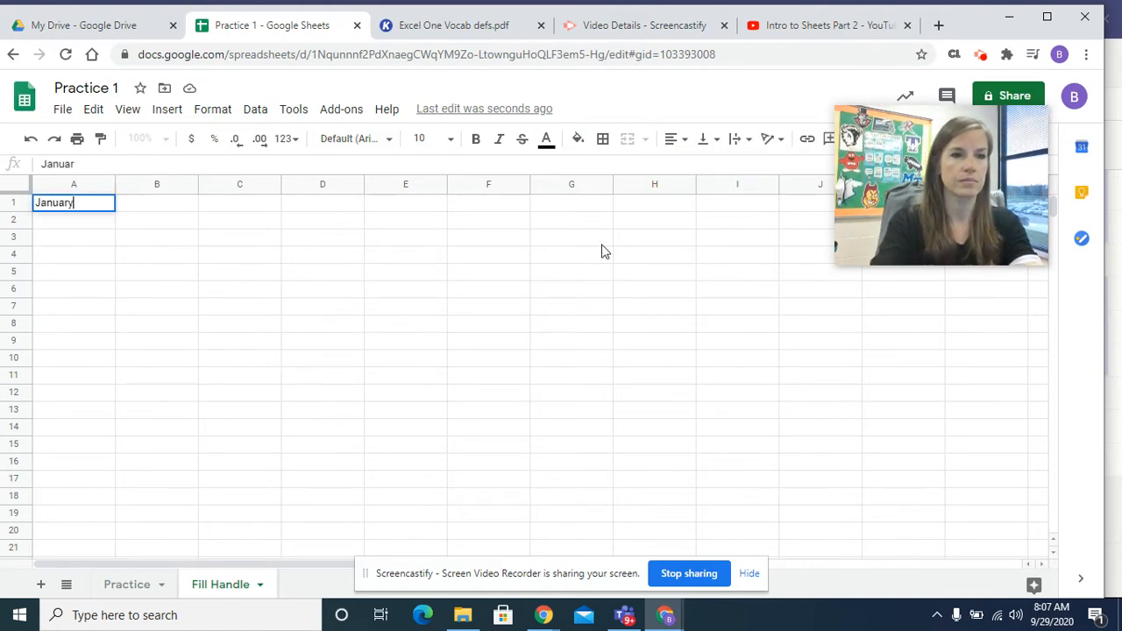
key("Tab")
key("Tab")
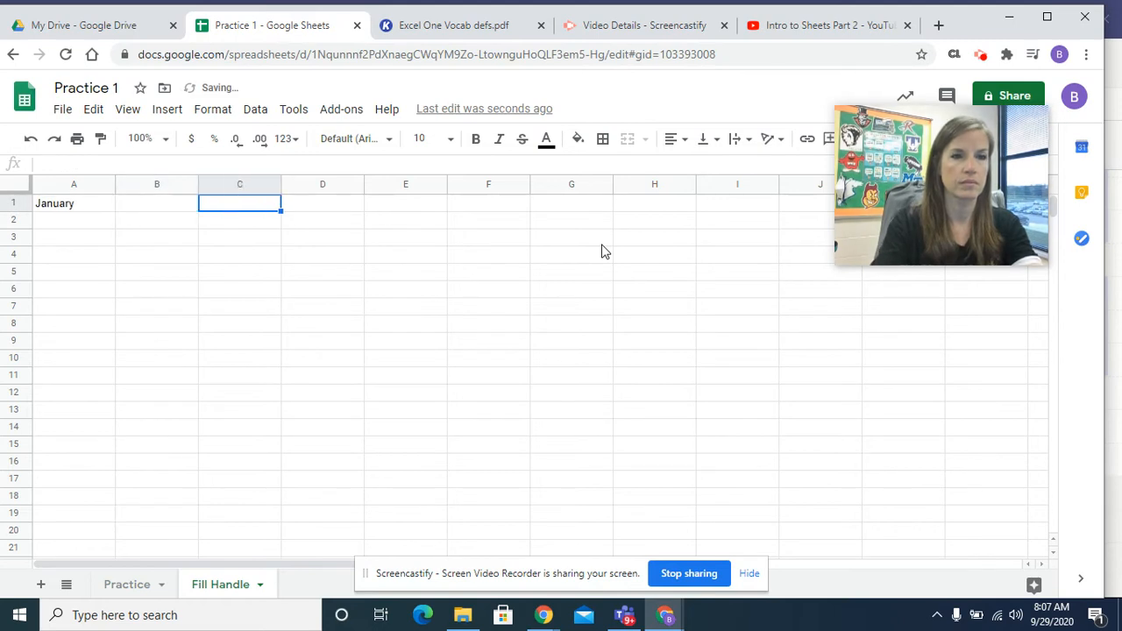
type("Monday")
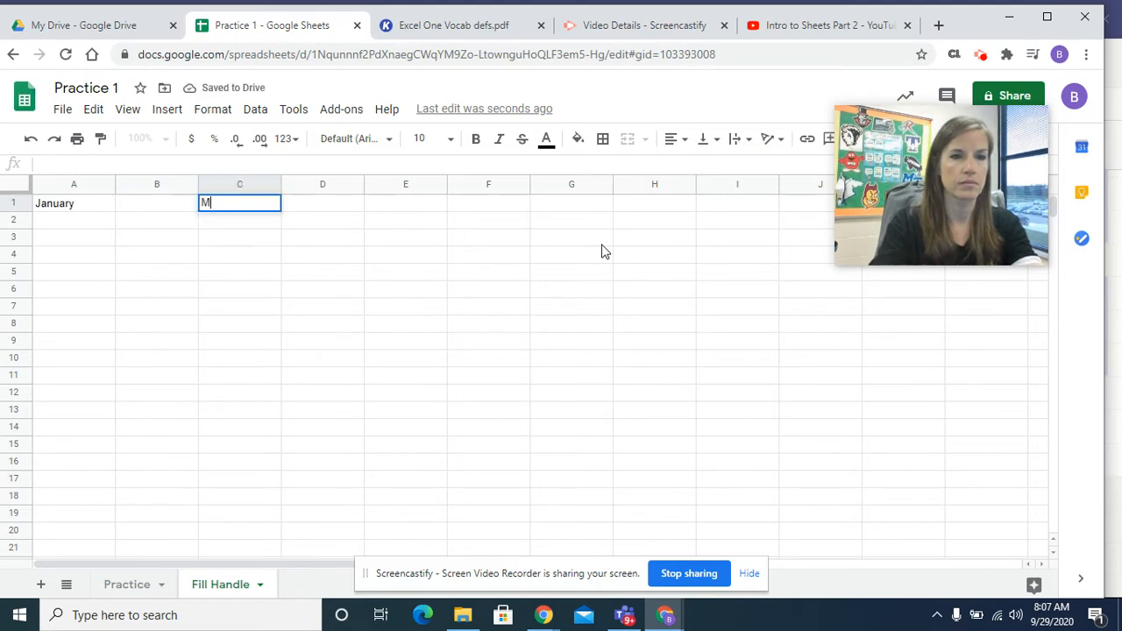
key("Tab")
key("Tab")
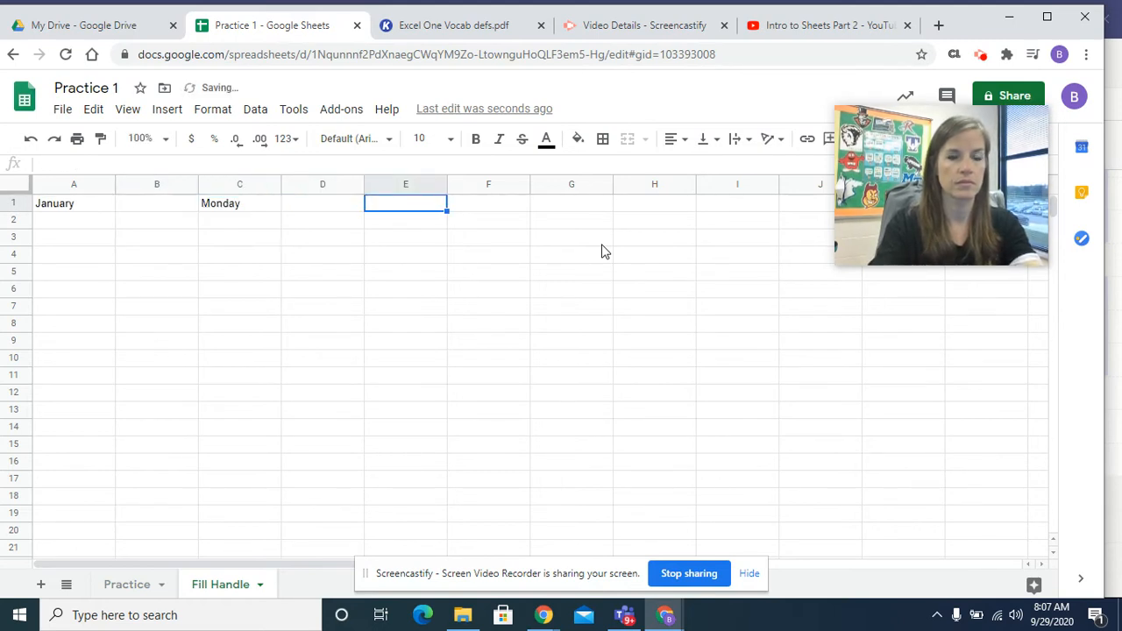
Enter the number 1 in cell E1 and the number 5 in cell G1.
type("1")
key("Tab")
key("Tab")
type("5")
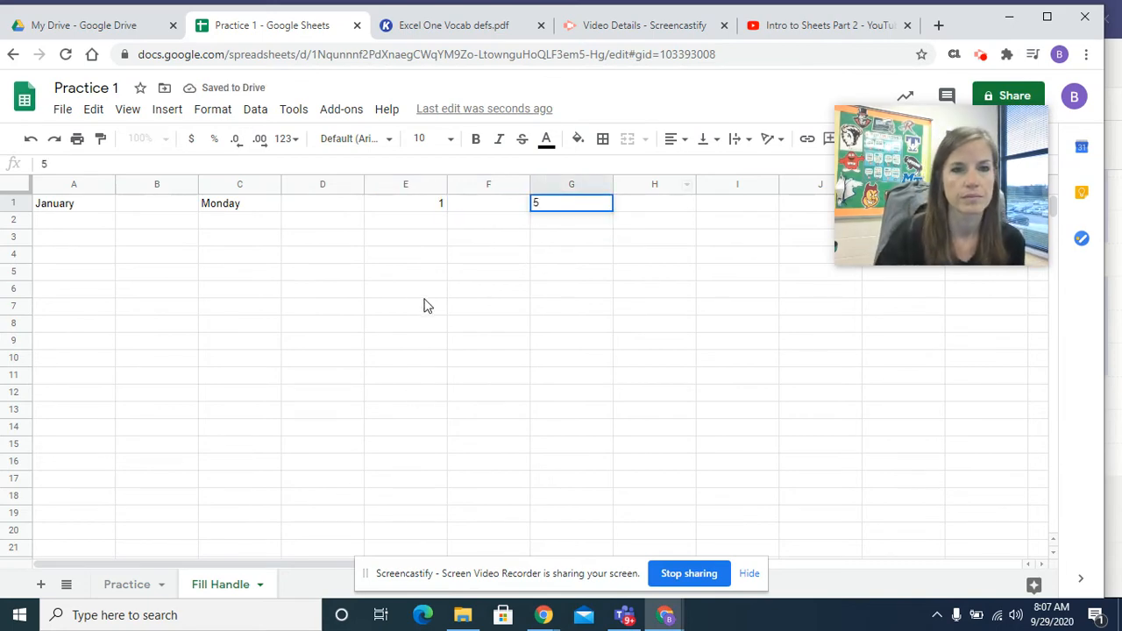
left_click(81, 210)
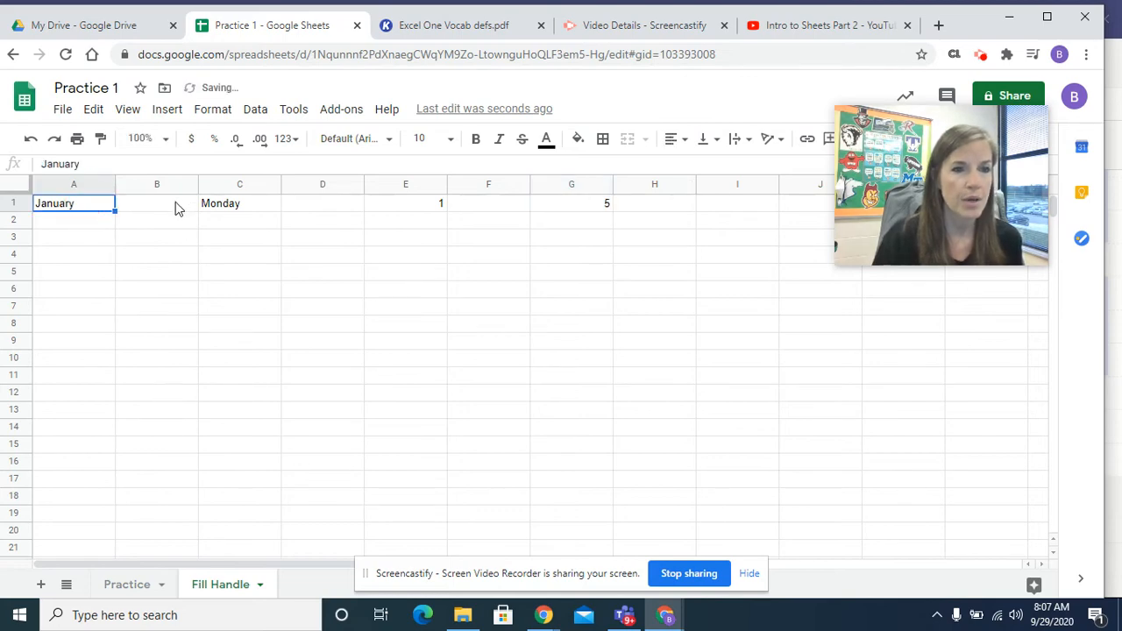
left_click(247, 205)
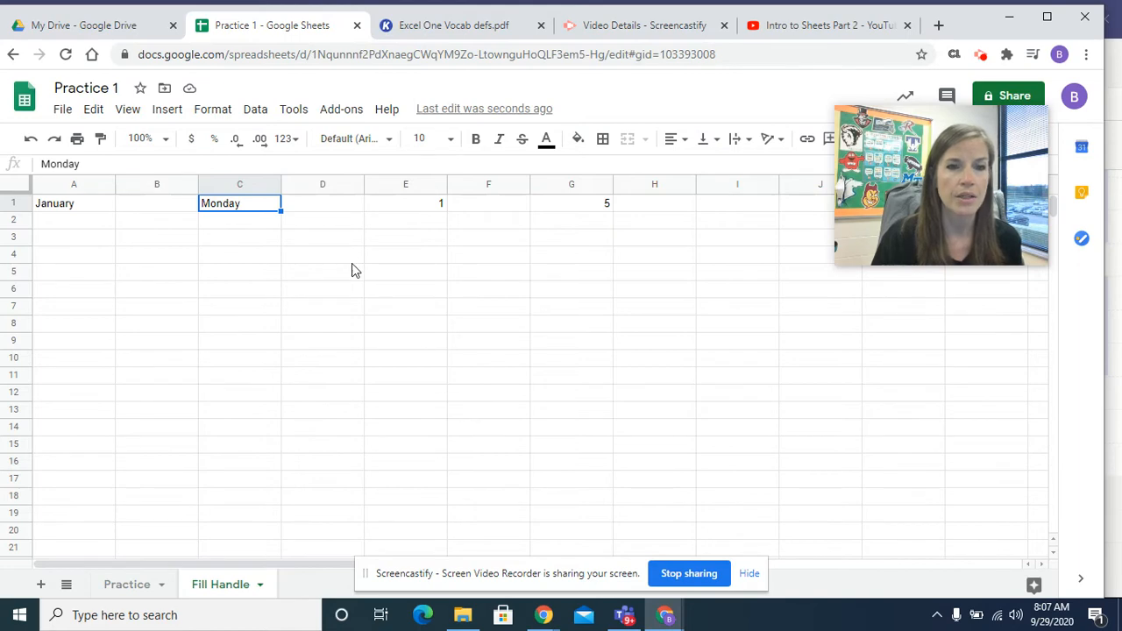
left_click(352, 203)
left_click(418, 201)
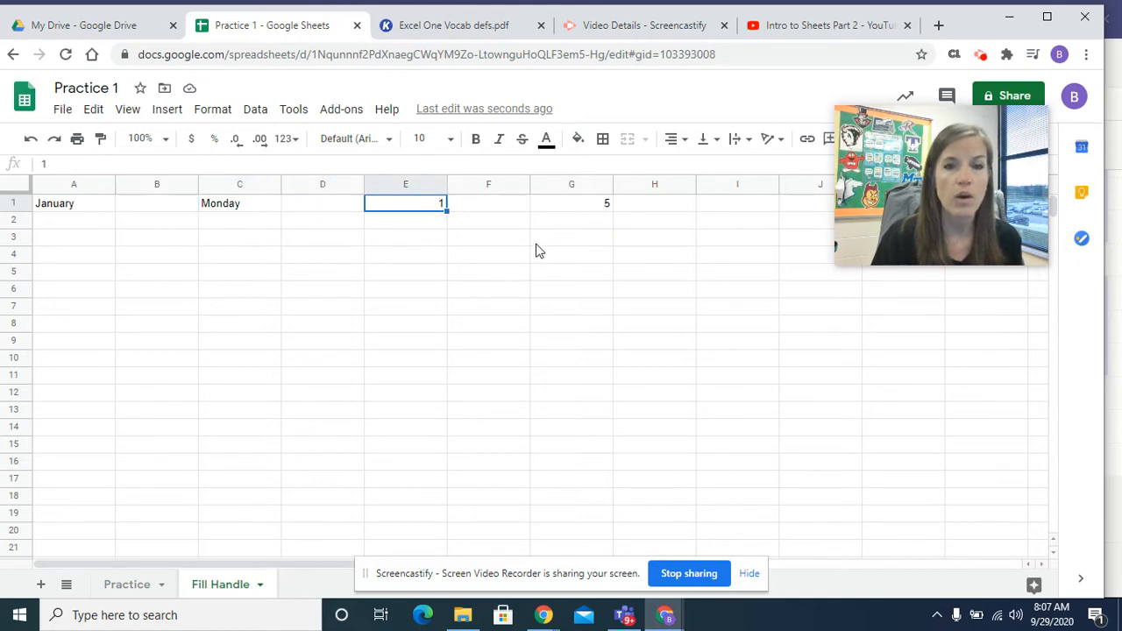
left_click(496, 211)
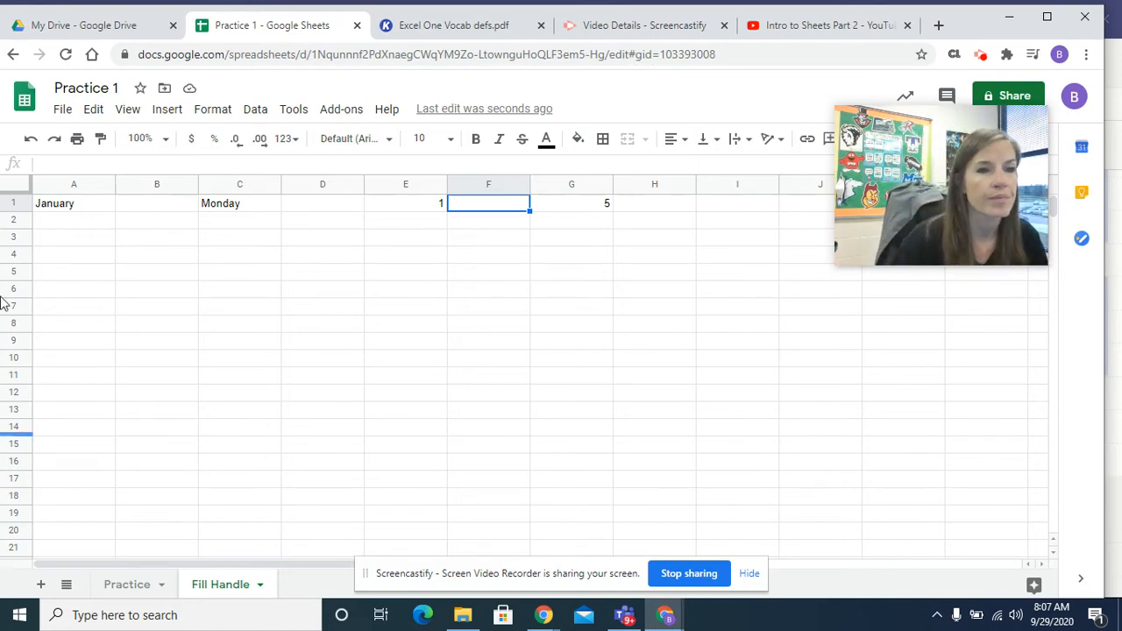
Autofill the months from A1 down to A14 and the weekdays from C1 down to C13.
left_click(55, 202)
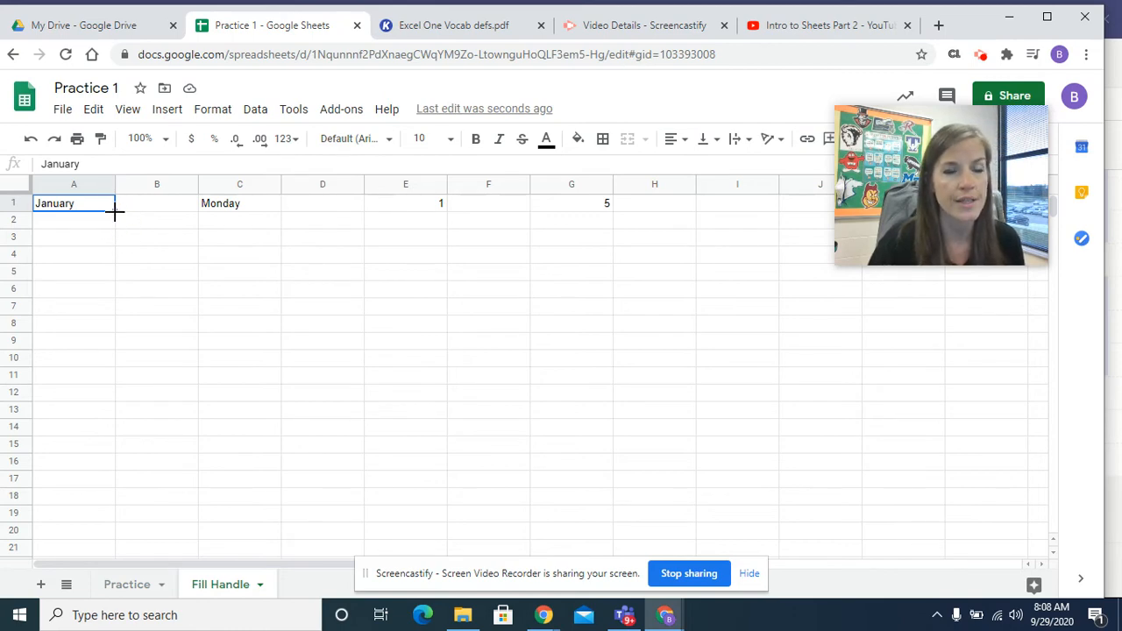
left_click_drag(115, 211, 101, 433)
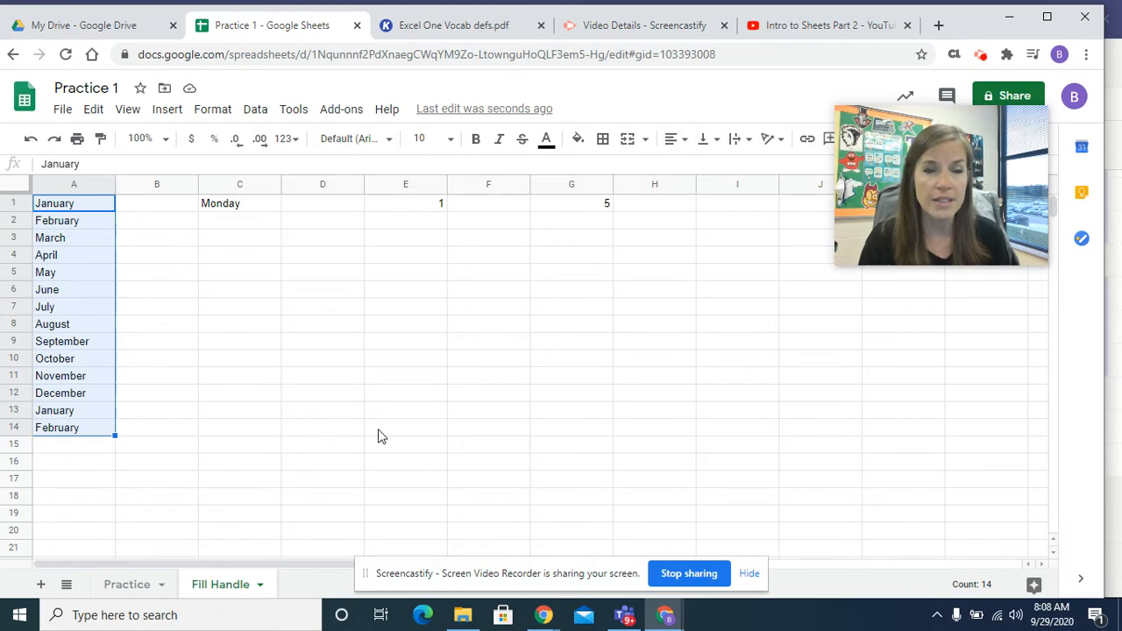
left_click(258, 207)
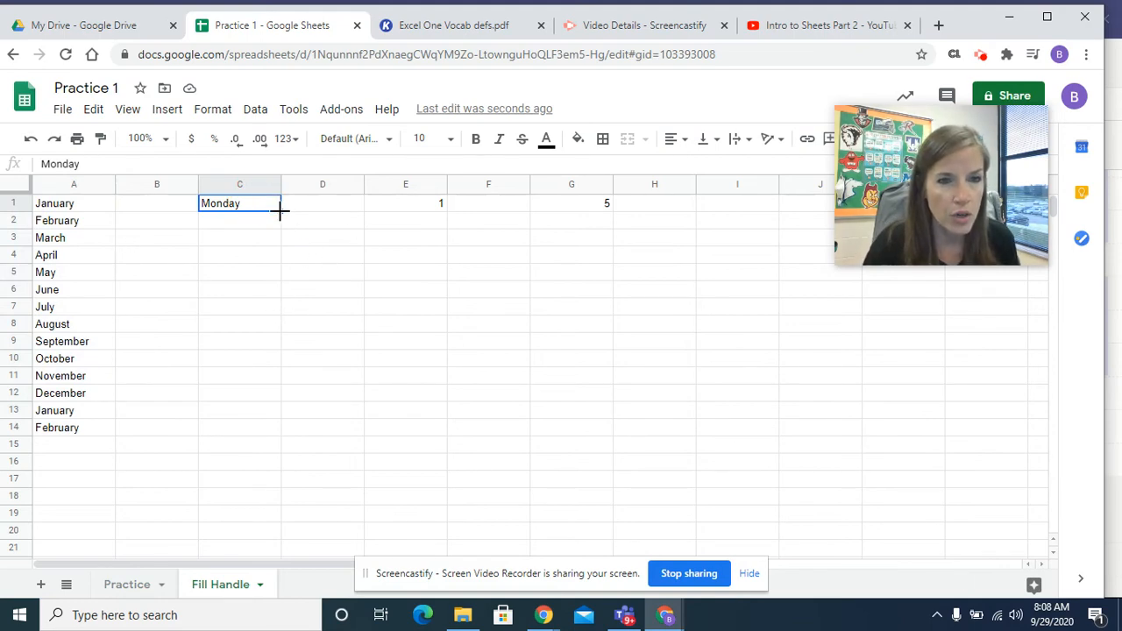
left_click_drag(281, 210, 280, 408)
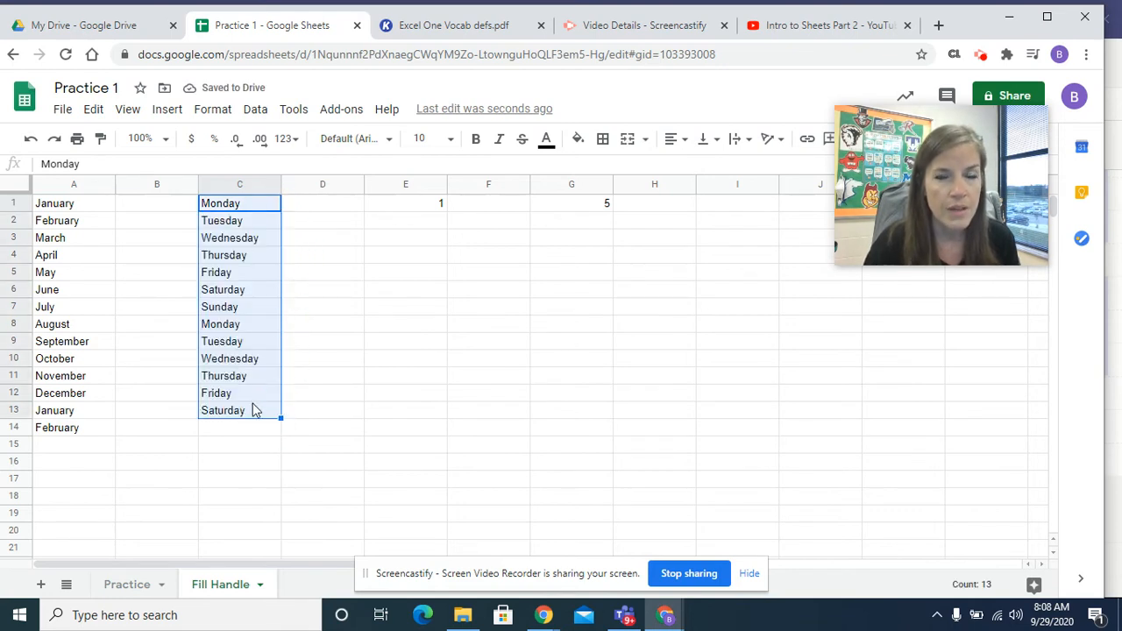
Use the fill handle to extend the single value in E1 down to E13.
left_click(412, 209)
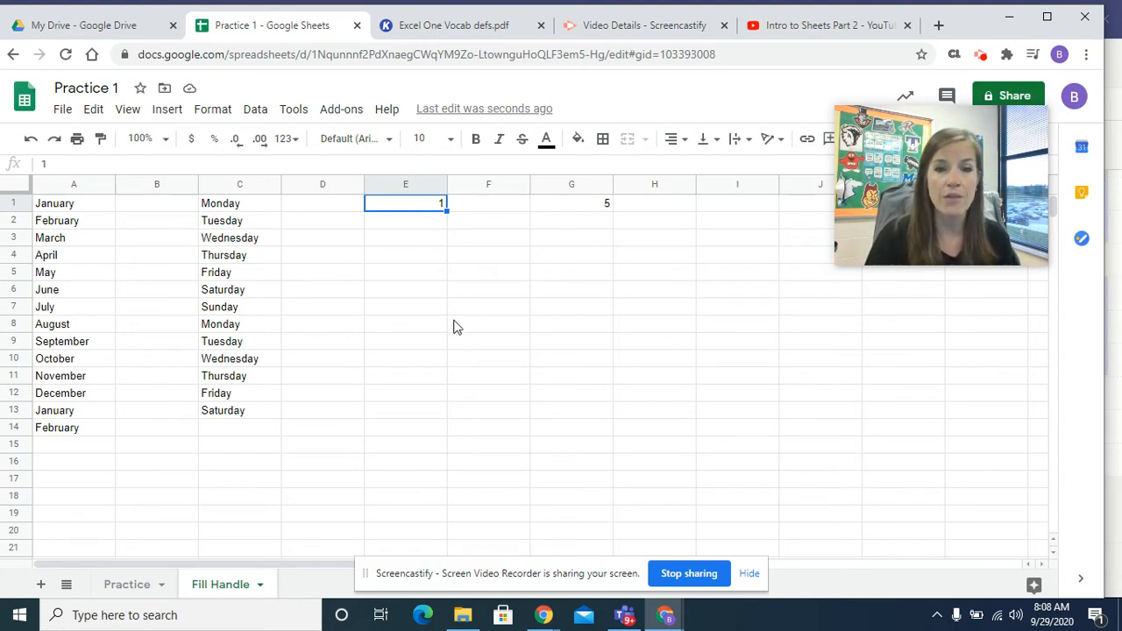
left_click_drag(446, 207, 435, 406)
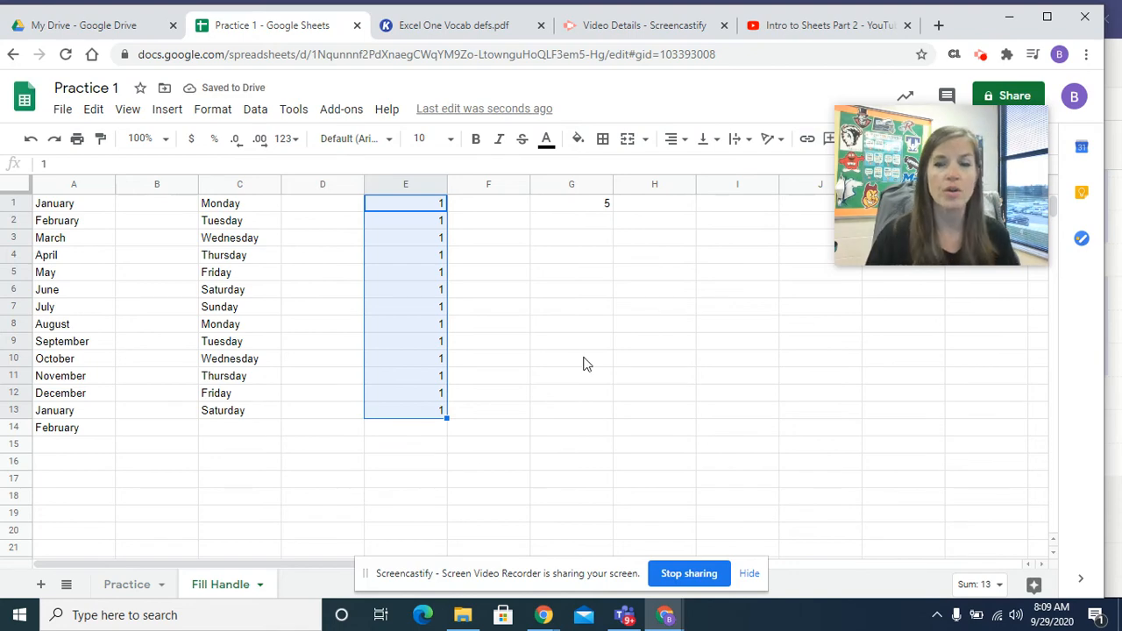
Undo the last fill in column E and enter the number 2 in cell E2.
key("ctrl+z")
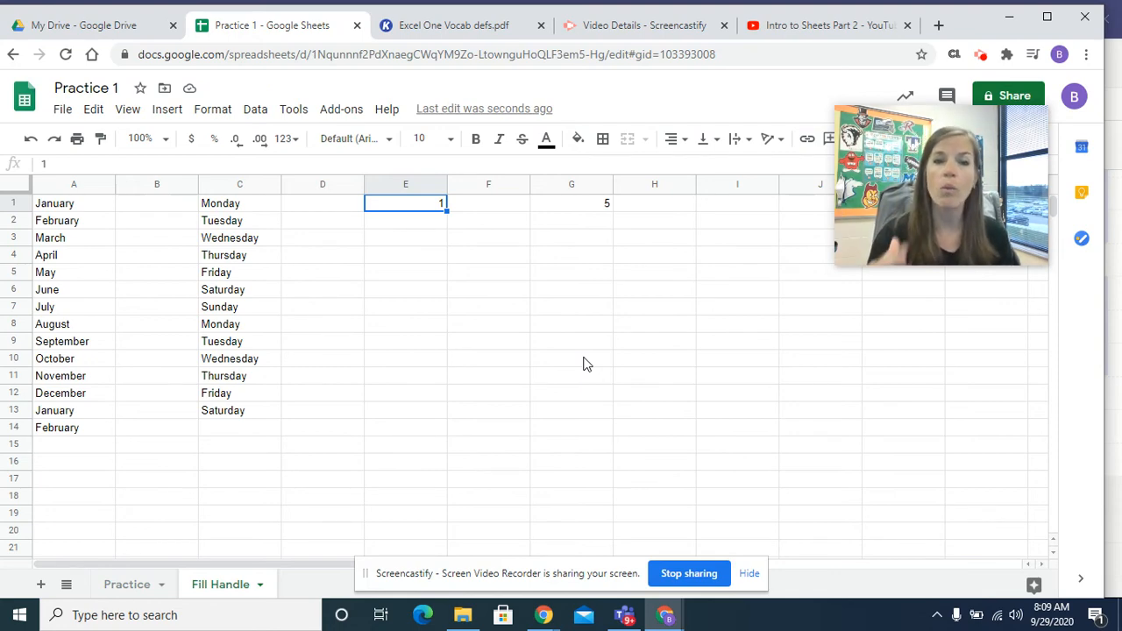
left_click(403, 224)
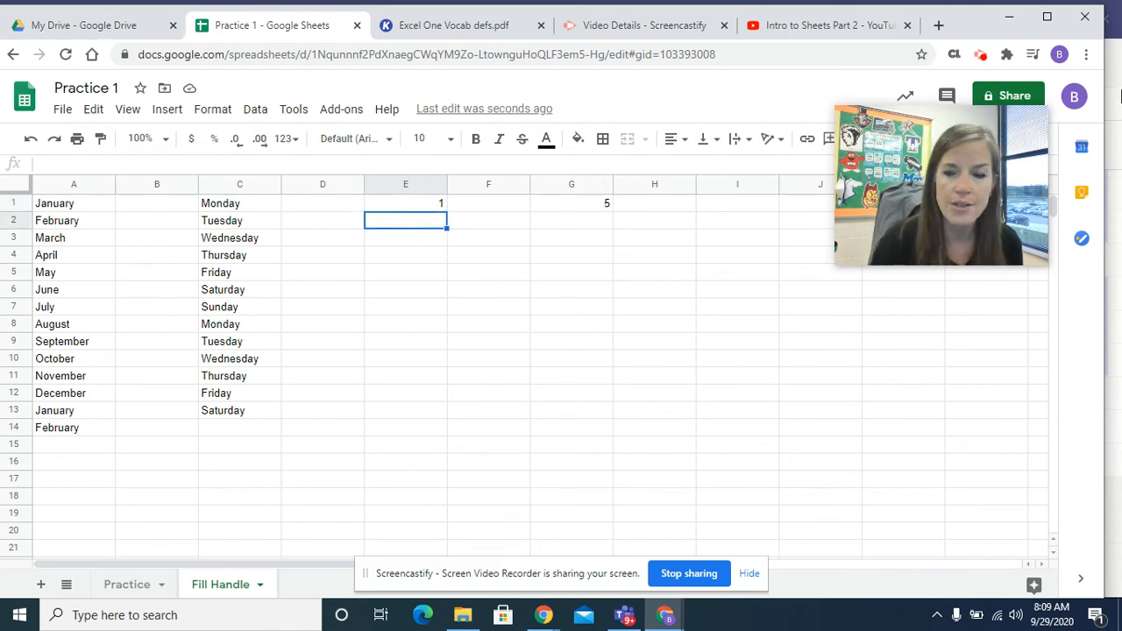
type("2")
left_click(456, 256)
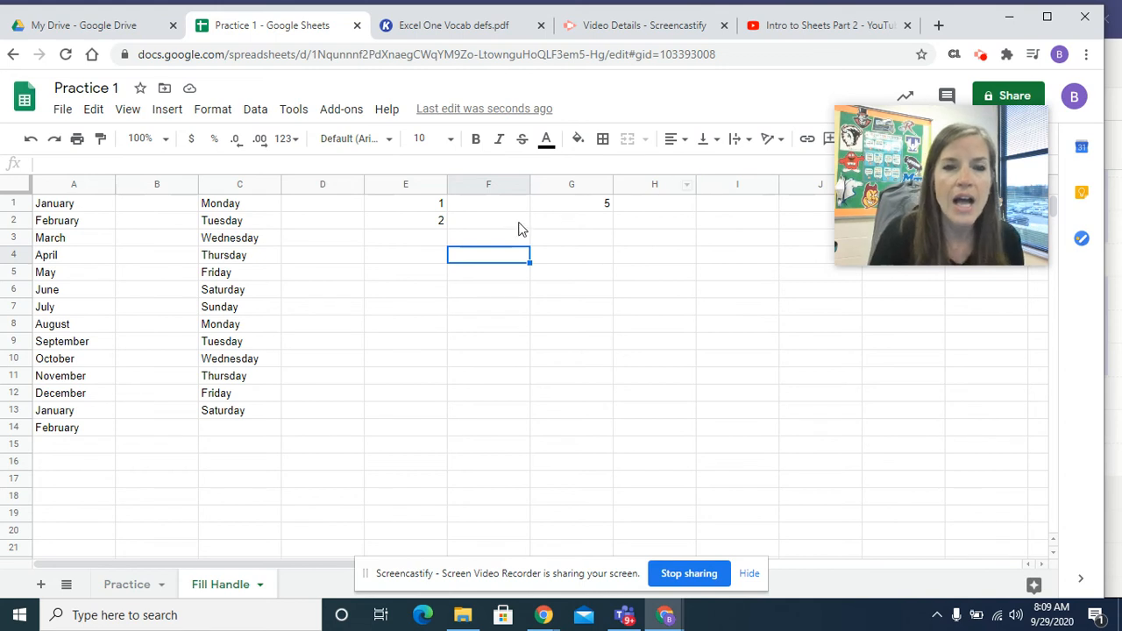
Select E1 and E2 together and extend their number pattern down to E12 with the fill handle.
left_click(407, 208)
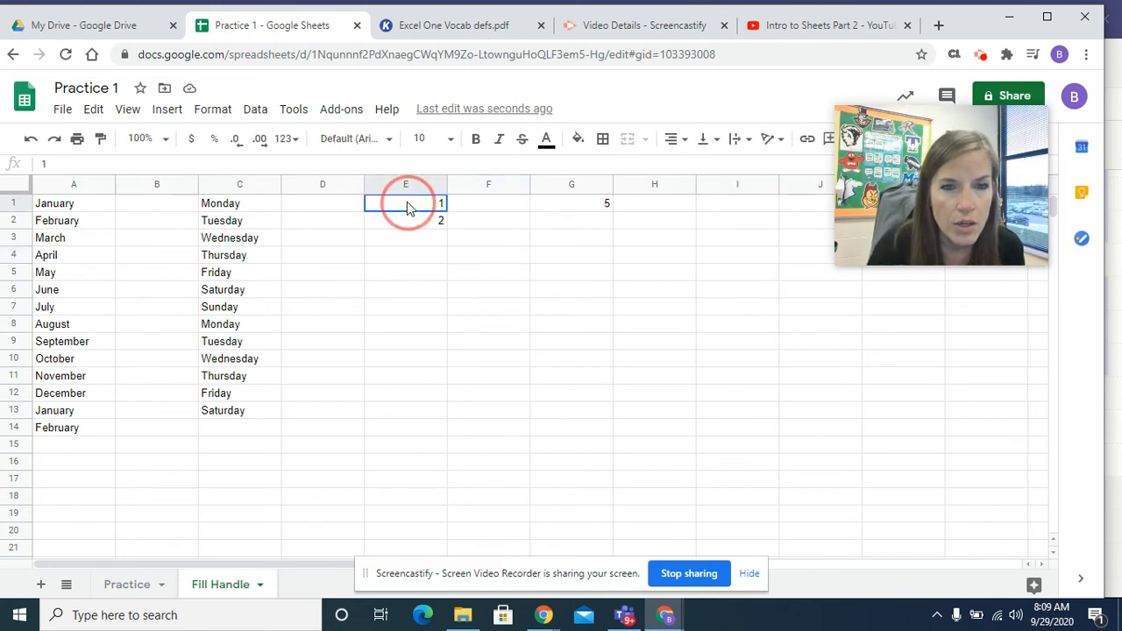
left_click_drag(407, 208, 403, 221)
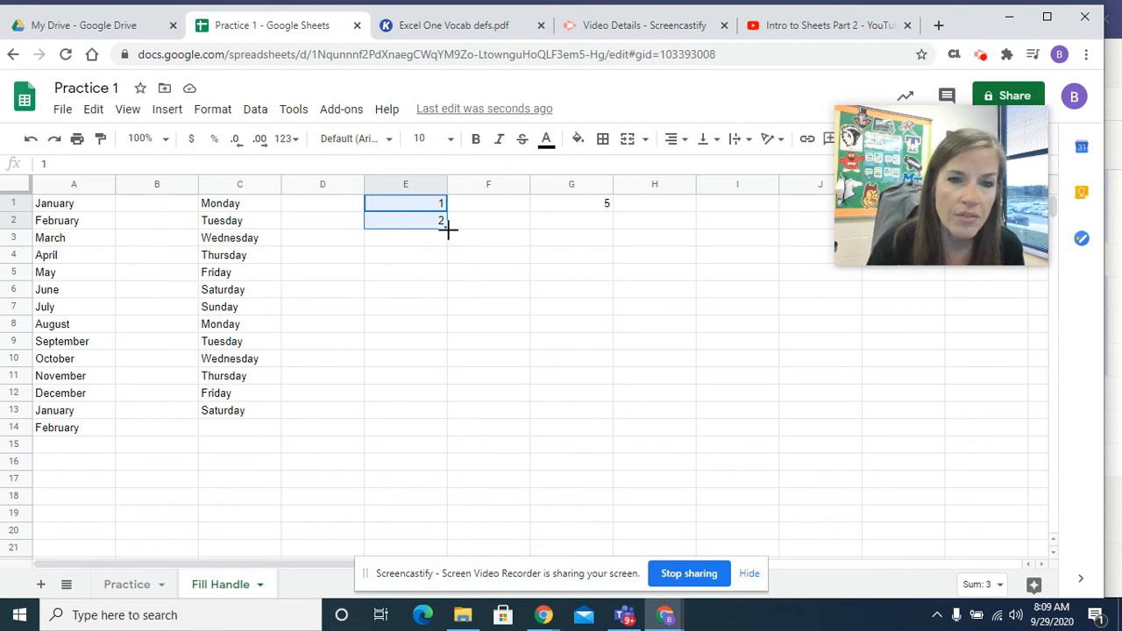
left_click_drag(447, 228, 449, 397)
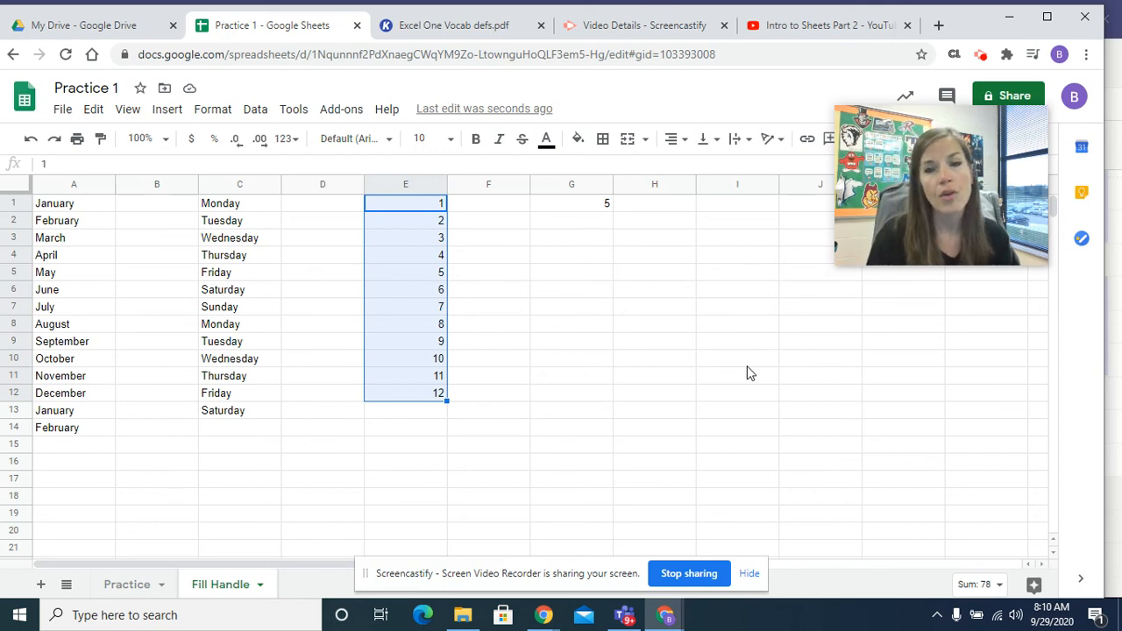
Enter the number 10 in cell G2, below the 5.
left_click(570, 221)
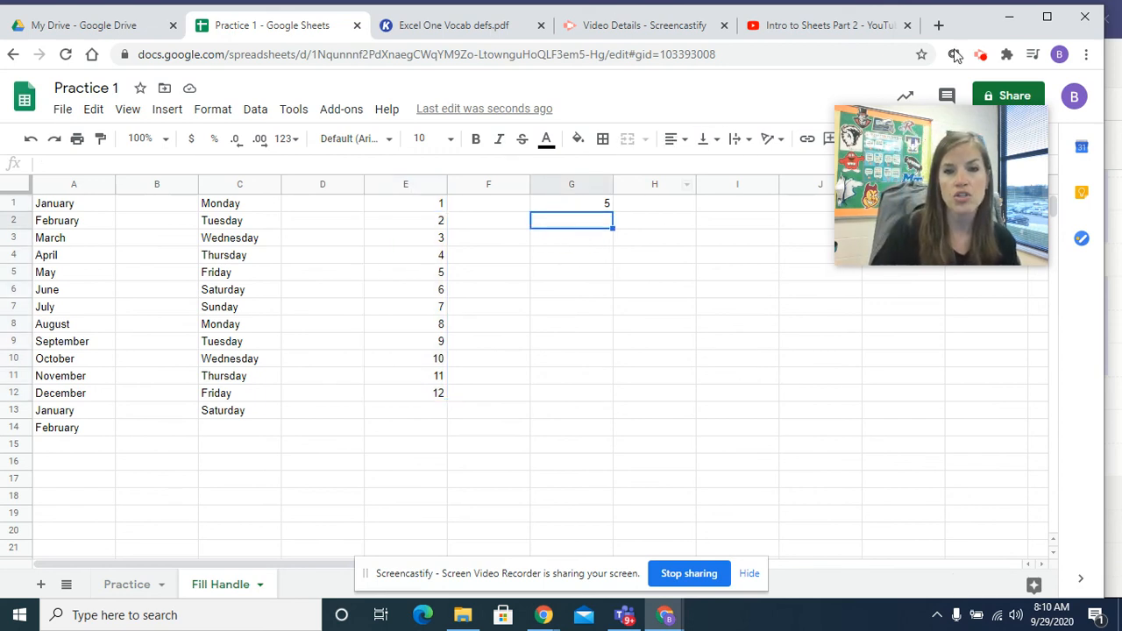
type("10")
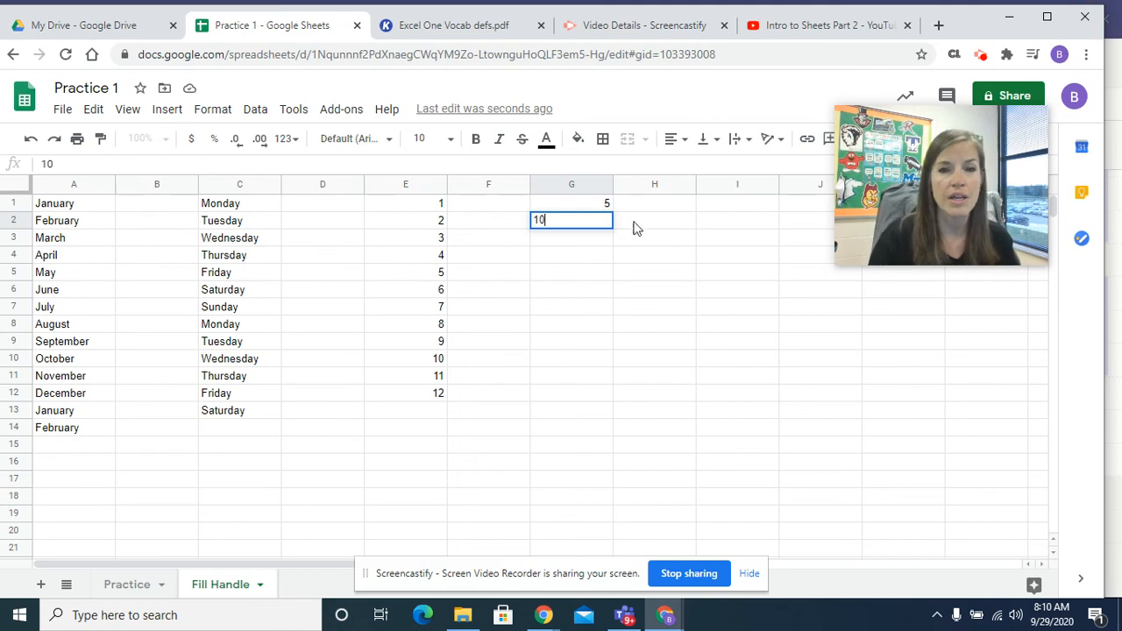
key("Return")
Select G1 and G2 together and autofill their counting-by-fives pattern down to G15.
left_click_drag(589, 202, 585, 223)
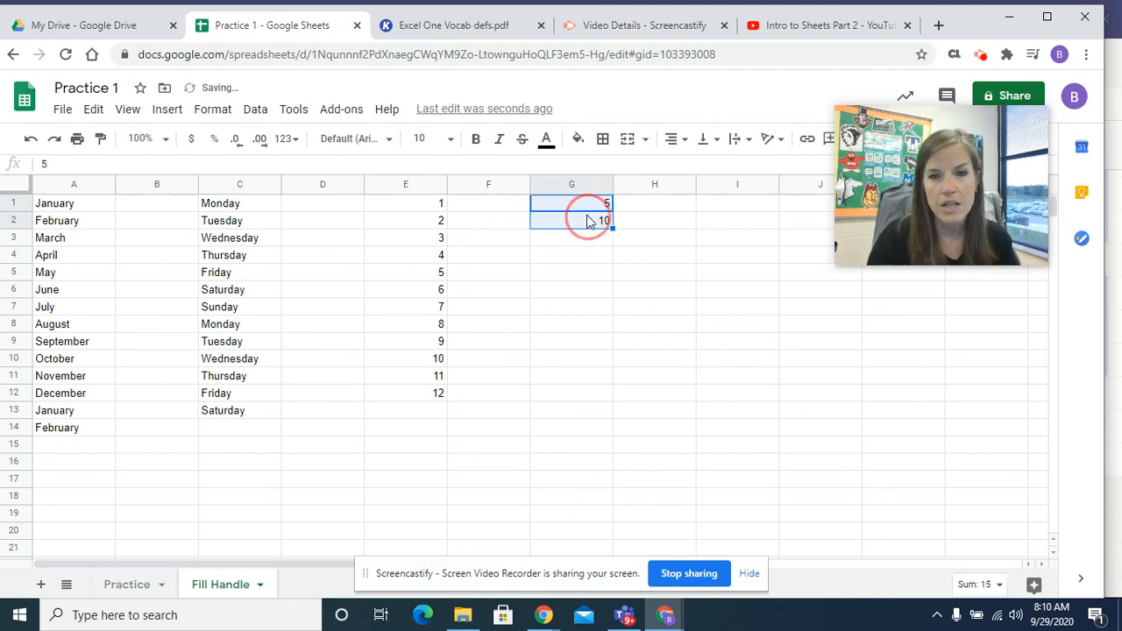
left_click(640, 286)
left_click(596, 225)
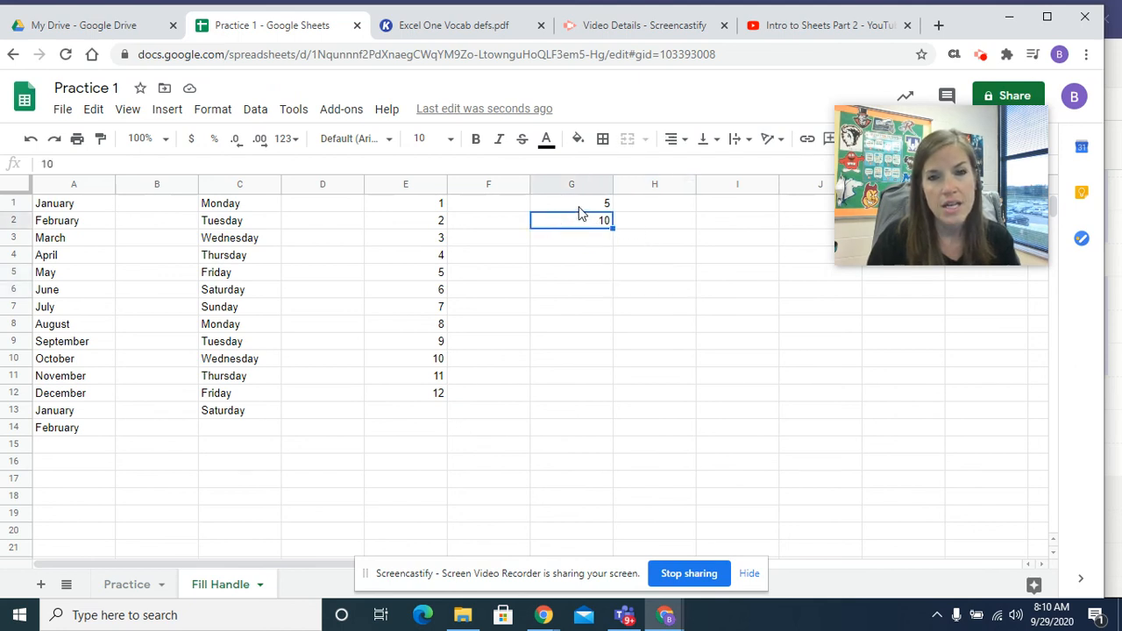
left_click_drag(576, 202, 581, 220)
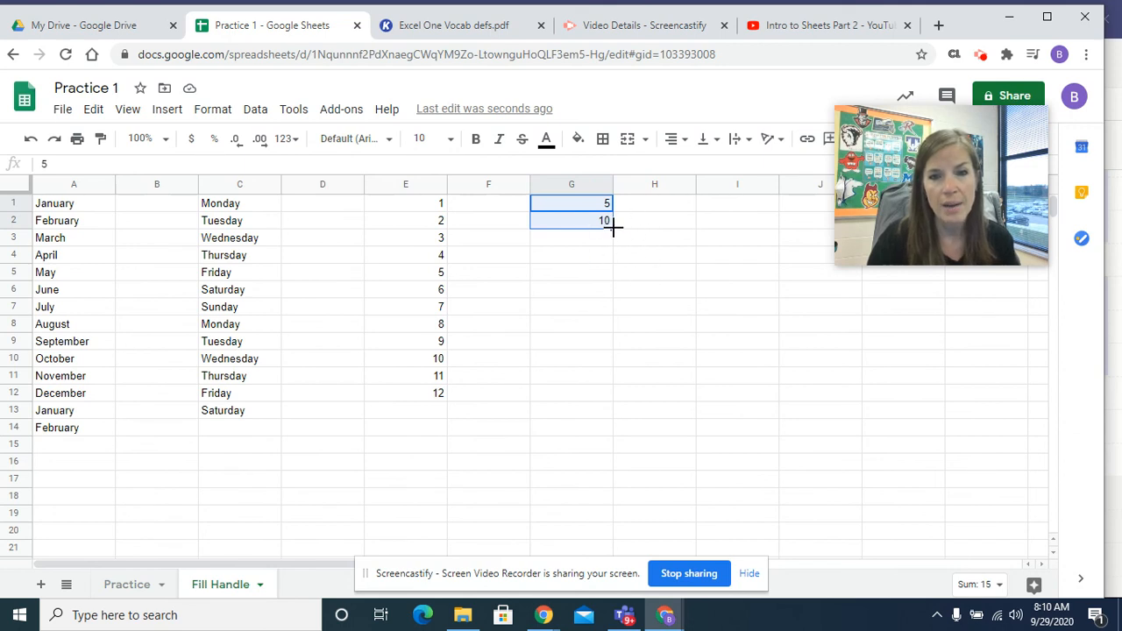
left_click_drag(613, 226, 611, 447)
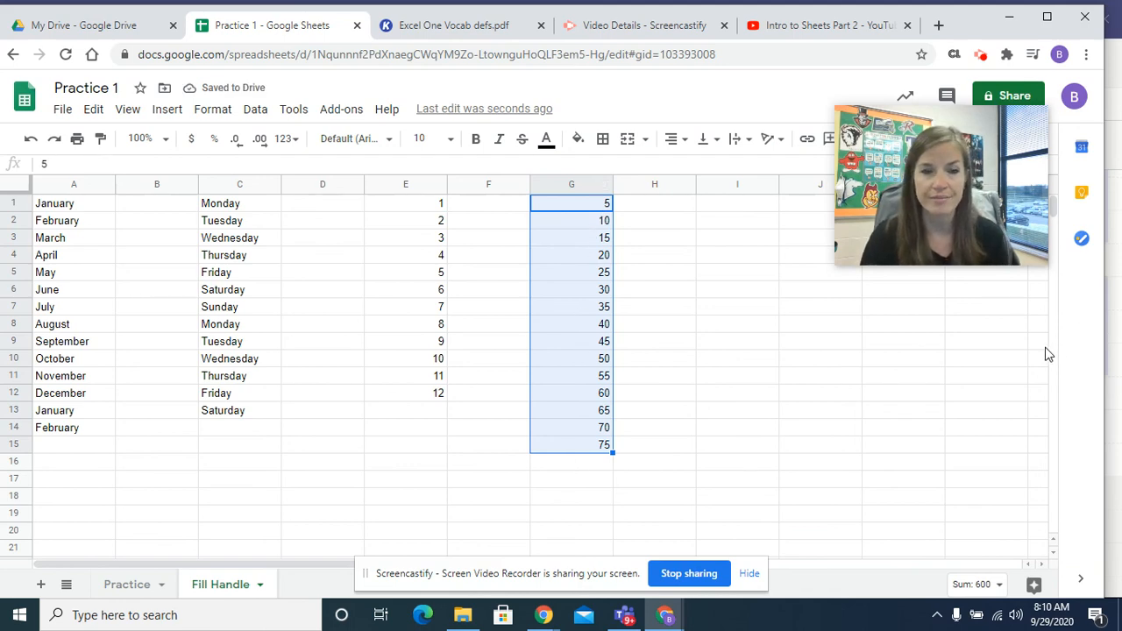
left_click(981, 56)
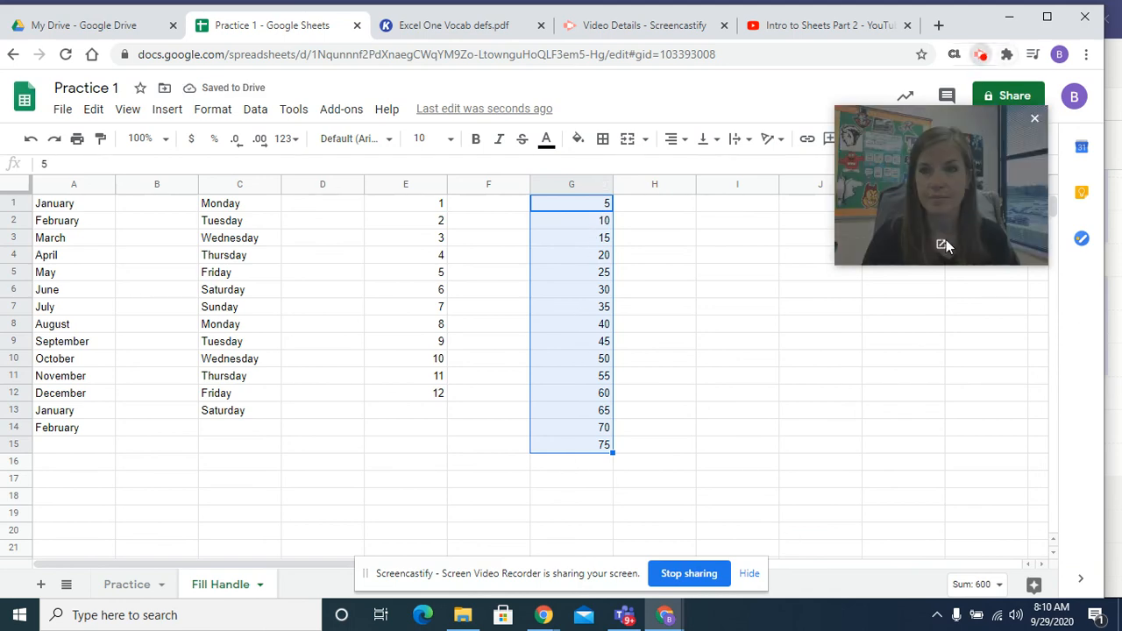